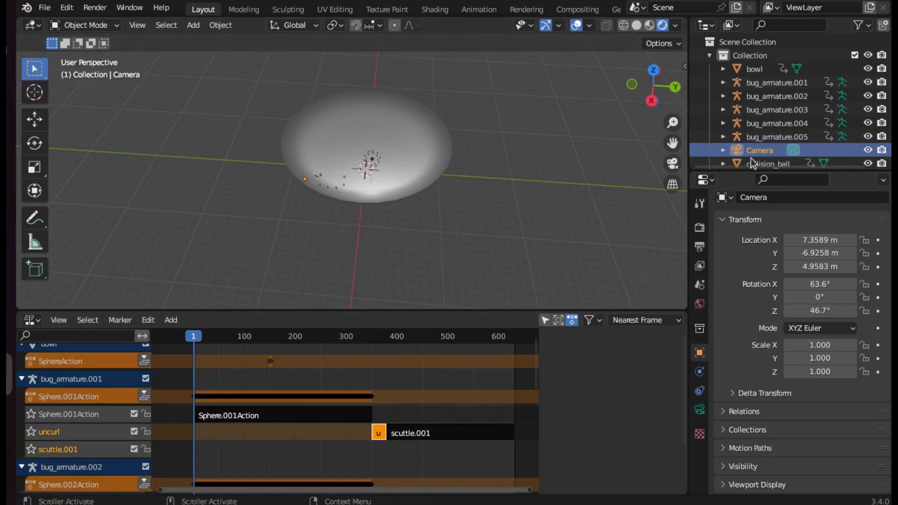
Raise the camera and walk-navigate it high above to look down into the bowl.
{"action": "mouse_move", "coordinate": [819, 267]}
{"action": "left_mouse_down"}
{"action": "mouse_move", "coordinate": [835, 266]}
{"action": "mouse_move", "coordinate": [805, 253]}
{"action": "mouse_move", "coordinate": [841, 240]}
{"action": "left_mouse_up"}
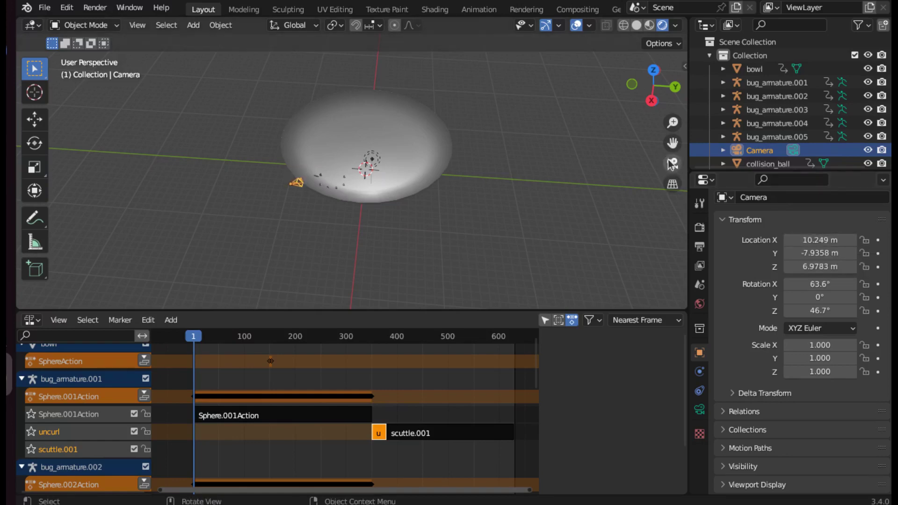
{"action": "left_click", "coordinate": [673, 164]}
{"action": "key", "text": "shift+grave"}
{"action": "key", "text": "s"}
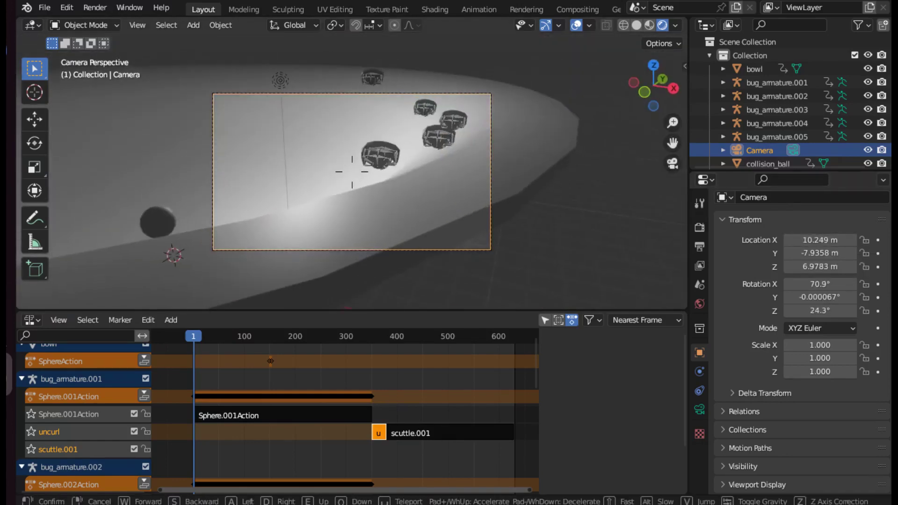
{"action": "key", "text": "e"}
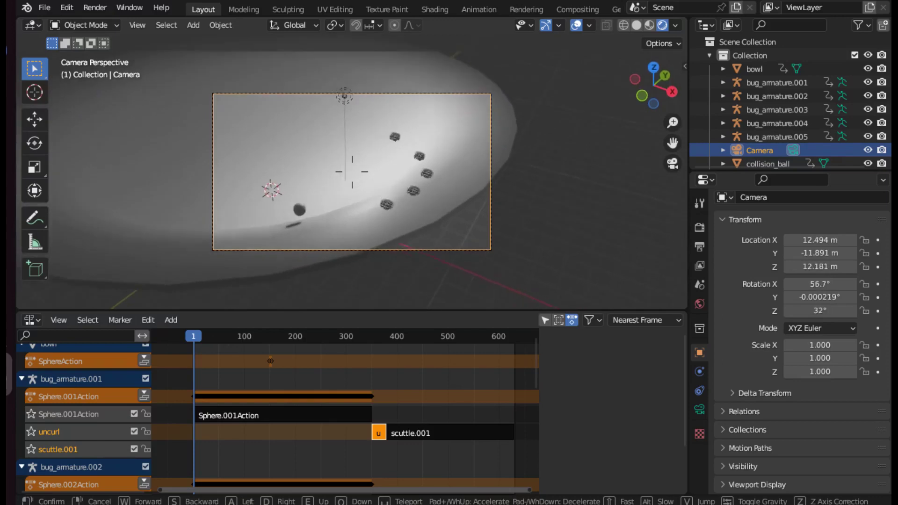
{"action": "left_click", "coordinate": [547, 255]}
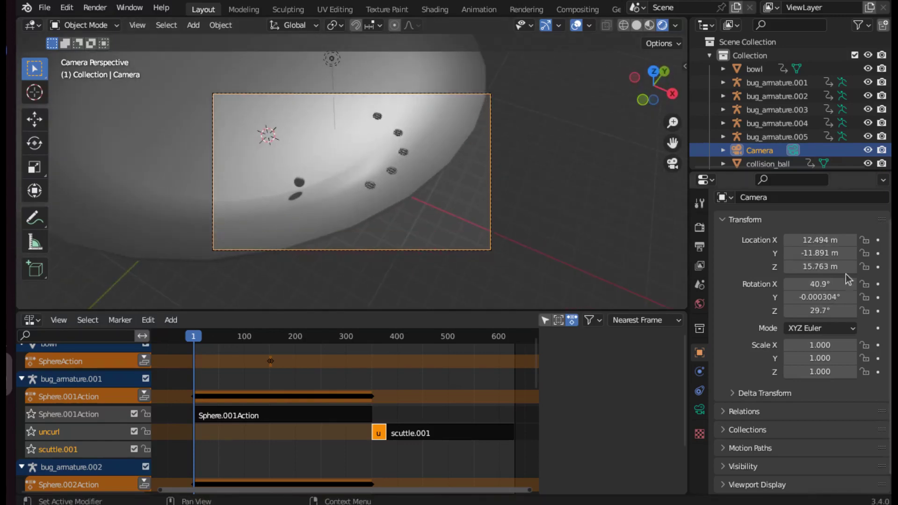
Key the camera's location and rotation at frame 1.
{"action": "key", "text": "i"}
{"action": "left_click", "coordinate": [535, 183]}
{"action": "left_click_drag", "start_coordinate": [196, 336], "coordinate": [223, 334]}
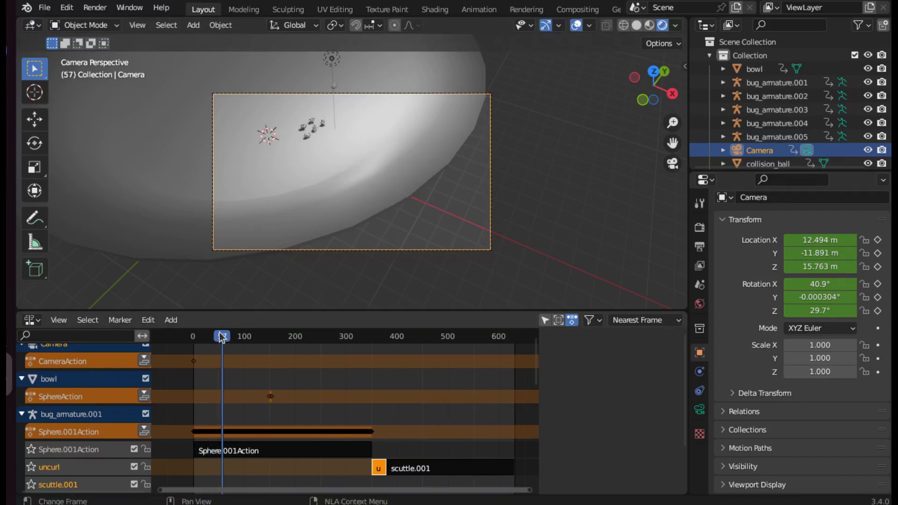
Fly the camera forward, key its location and rotation at frame 57, and replay.
{"action": "key", "text": "shift+grave"}
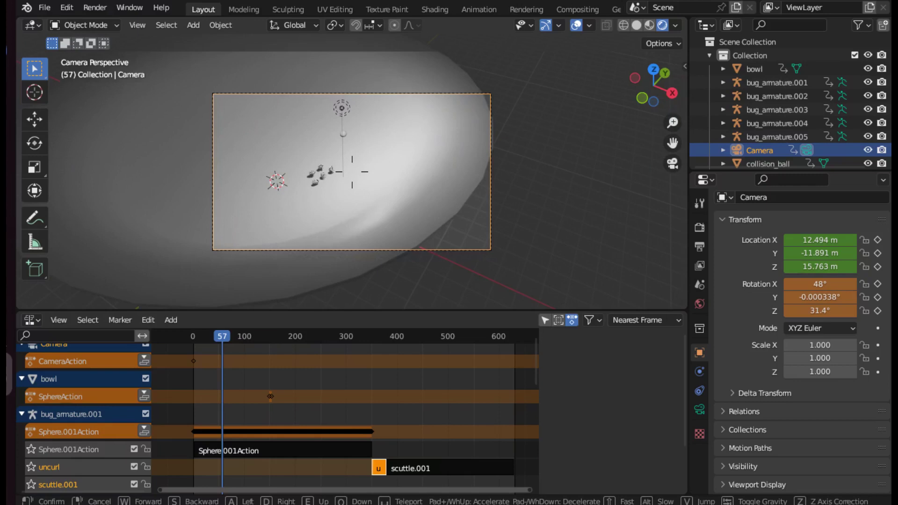
{"action": "key", "text": "w"}
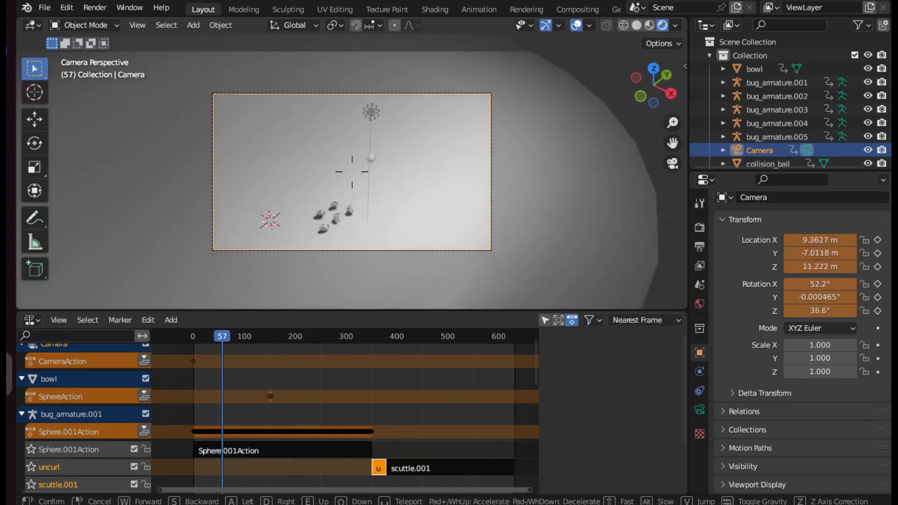
{"action": "left_click", "coordinate": [354, 209]}
{"action": "key", "text": "i"}
{"action": "left_click", "coordinate": [355, 210]}
{"action": "key", "text": "shift+Left"}
{"action": "key", "text": "space"}
Move and turn the camera, key it at frame 124, and replay from the start.
{"action": "key", "text": "shift+grave"}
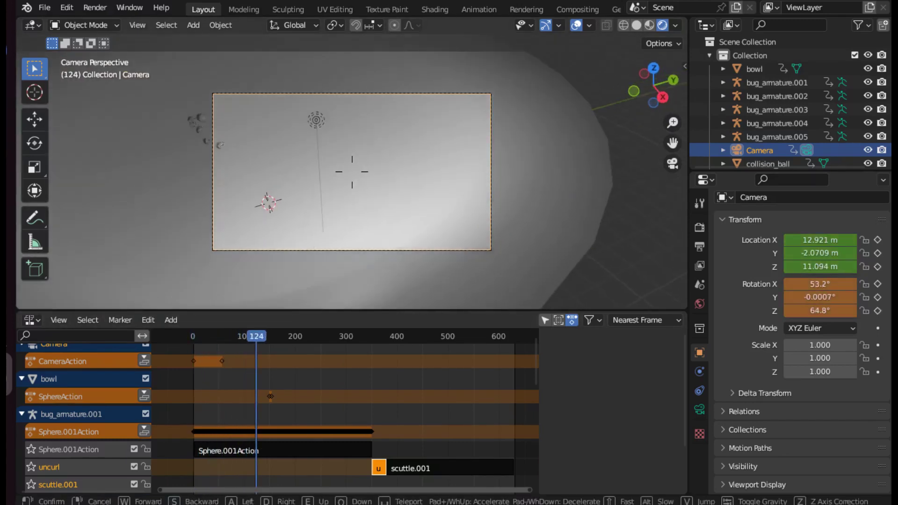
{"action": "key", "text": "w"}
{"action": "left_click", "coordinate": [307, 294]}
{"action": "key", "text": "i"}
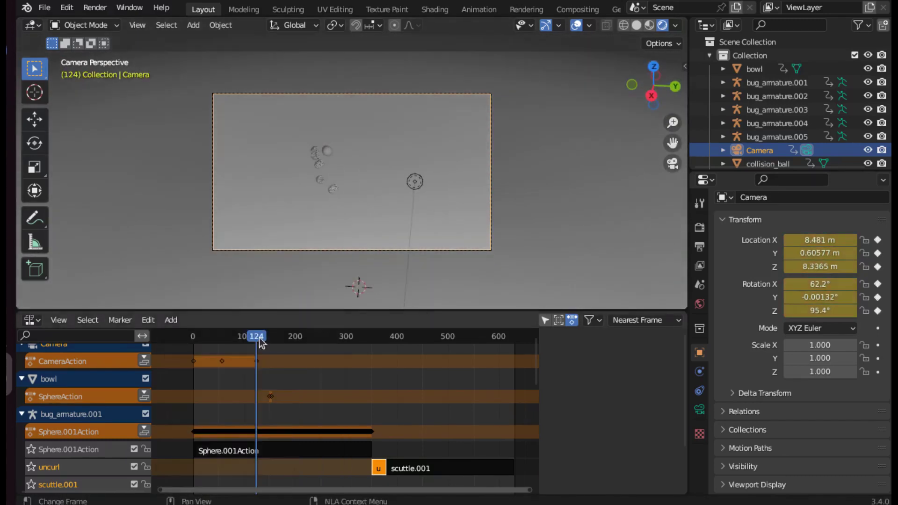
{"action": "key", "text": "shift+Left"}
{"action": "key", "text": "space"}
Re-aim the camera at frame 171 and key its location and rotation there.
{"action": "left_click_drag", "start_coordinate": [261, 341], "coordinate": [280, 338]}
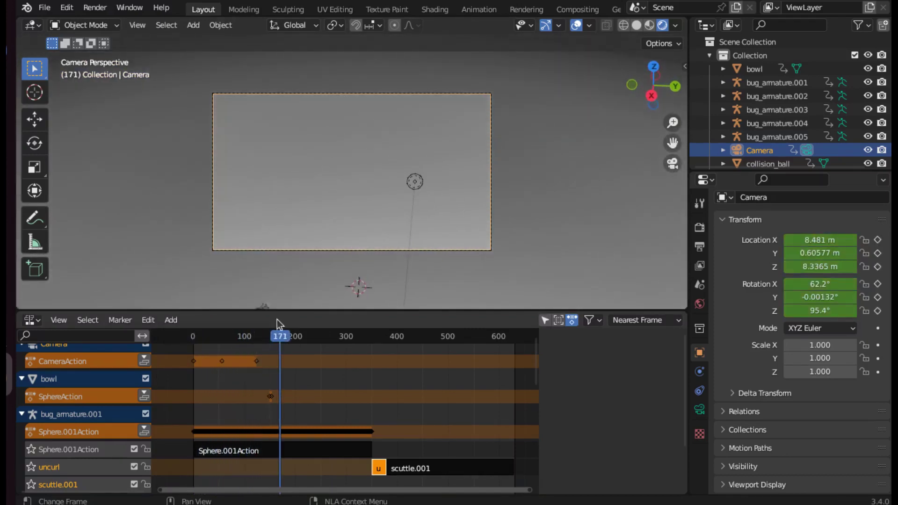
{"action": "key", "text": "shift+grave"}
{"action": "left_click", "coordinate": [345, 295]}
{"action": "key", "text": "i"}
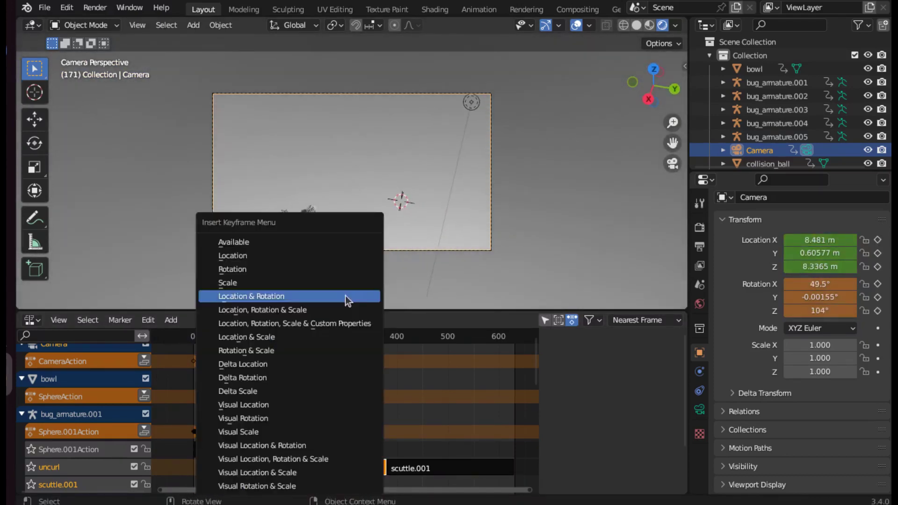
{"action": "left_click", "coordinate": [195, 332]}
{"action": "key", "text": "space"}
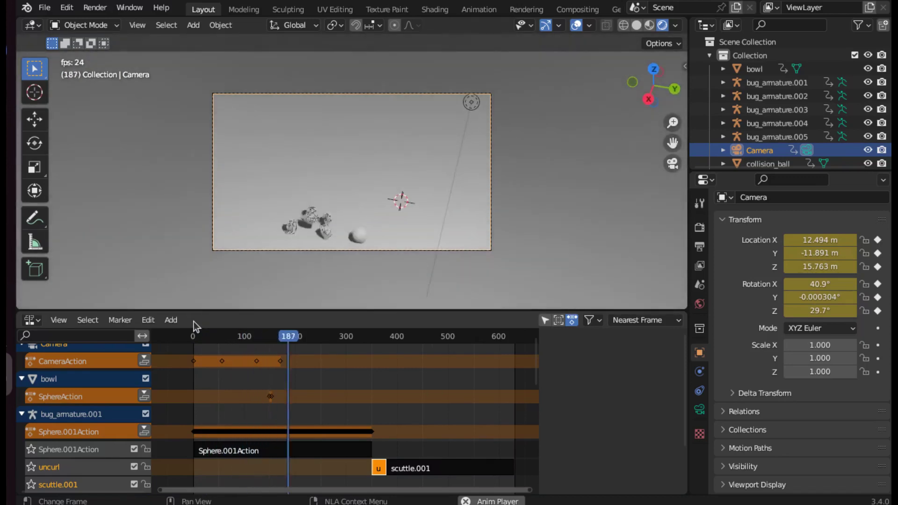
{"action": "key", "text": "space"}
Move the camera in closer to the bugs and key it at frame 262.
{"action": "key", "text": "w"}
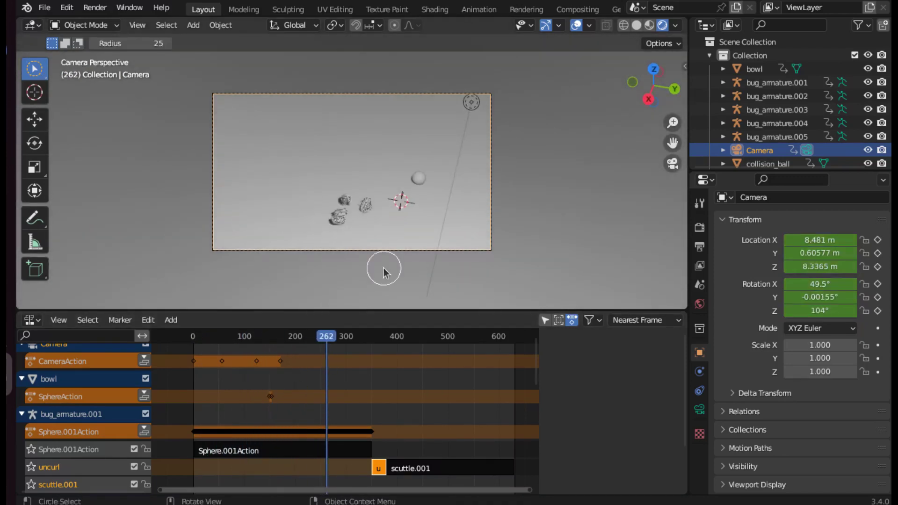
{"action": "left_click", "coordinate": [380, 269]}
{"action": "left_click", "coordinate": [35, 70]}
{"action": "key", "text": "shift+grave"}
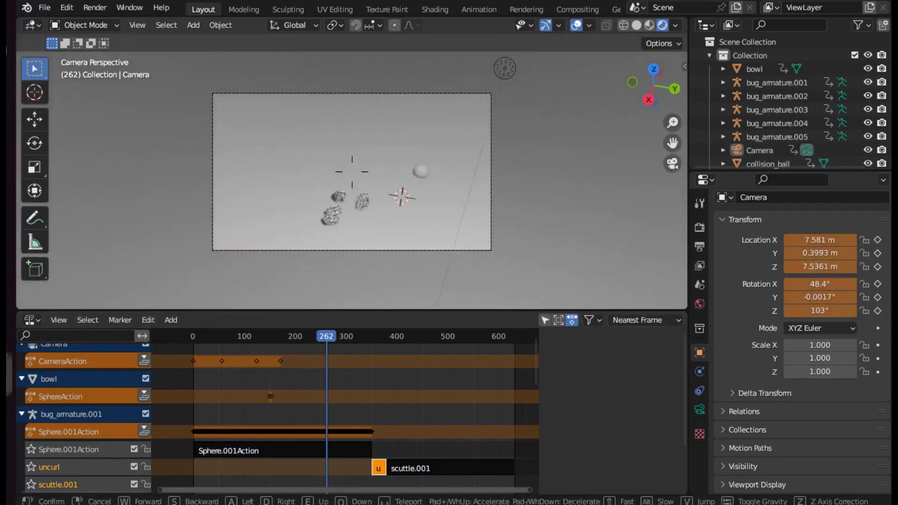
{"action": "key", "text": "i"}
{"action": "left_click", "coordinate": [758, 151]}
{"action": "key", "text": "i"}
{"action": "left_click", "coordinate": [263, 333]}
Play back the camera sweep from the start to review it.
{"action": "key", "text": "space"}
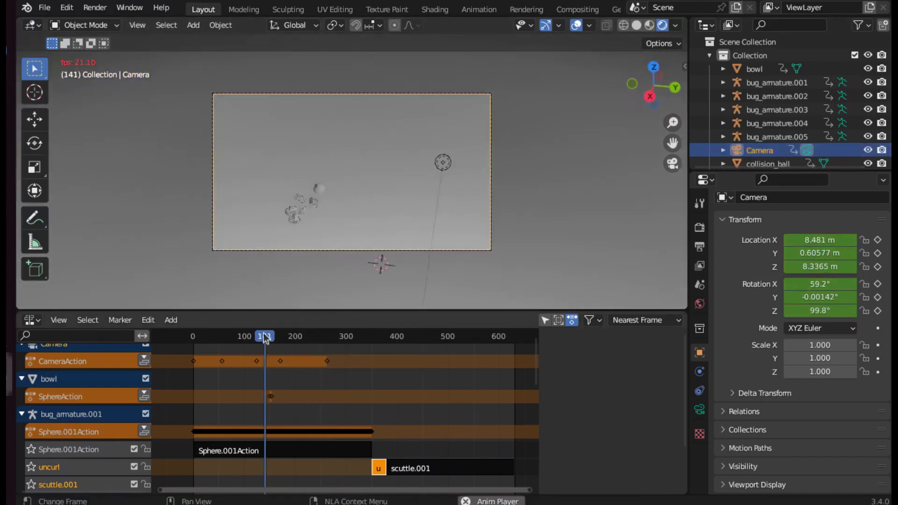
{"action": "key", "text": "space"}
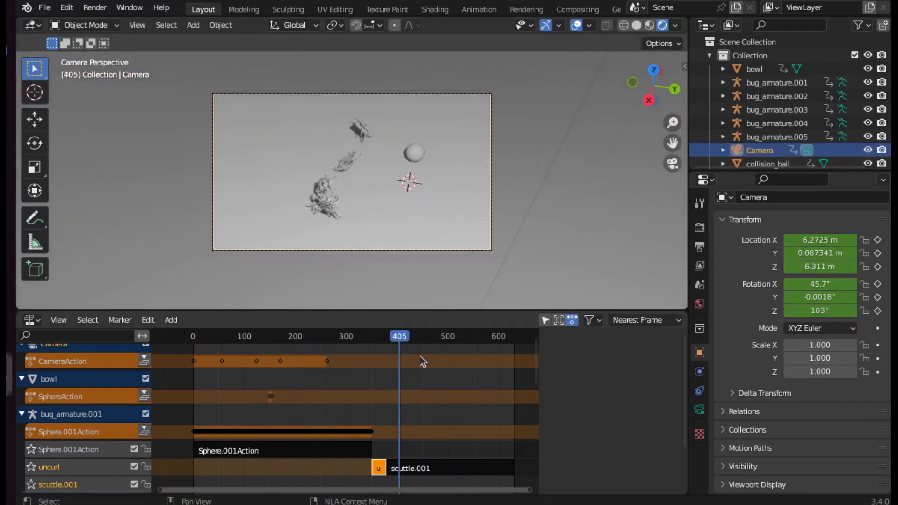
{"action": "key", "text": "shift+Left"}
{"action": "key", "text": "space"}
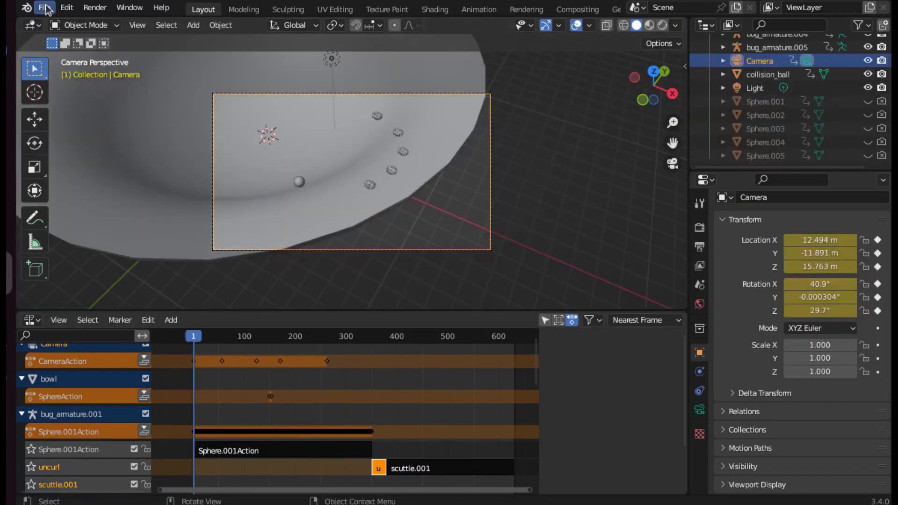
Append the material Material from ch1303.blend via File > Append.
{"action": "left_click", "coordinate": [47, 9]}
{"action": "left_click", "coordinate": [71, 157]}
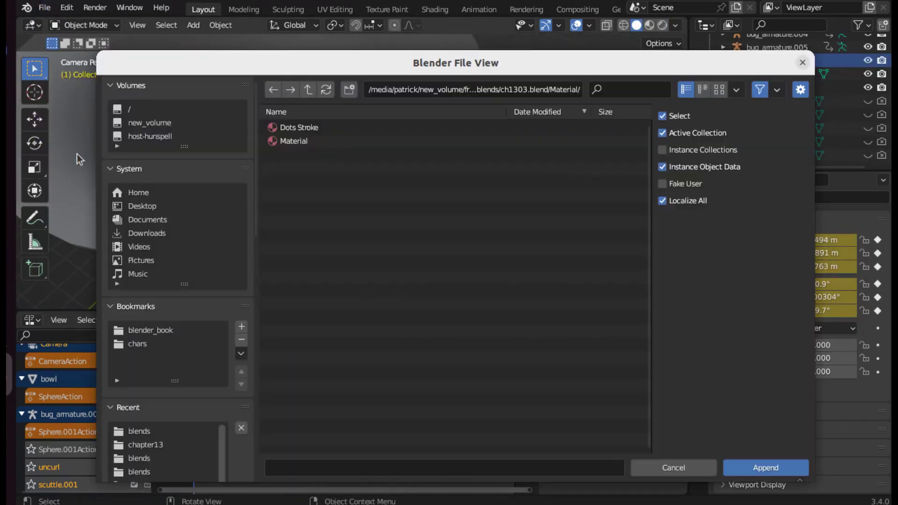
{"action": "double_click", "coordinate": [309, 90]}
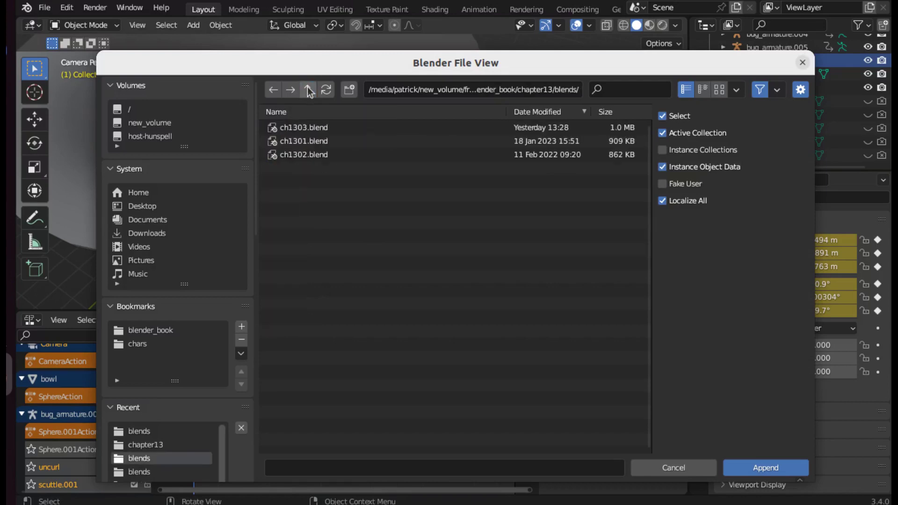
{"action": "double_click", "coordinate": [305, 128]}
{"action": "double_click", "coordinate": [286, 223]}
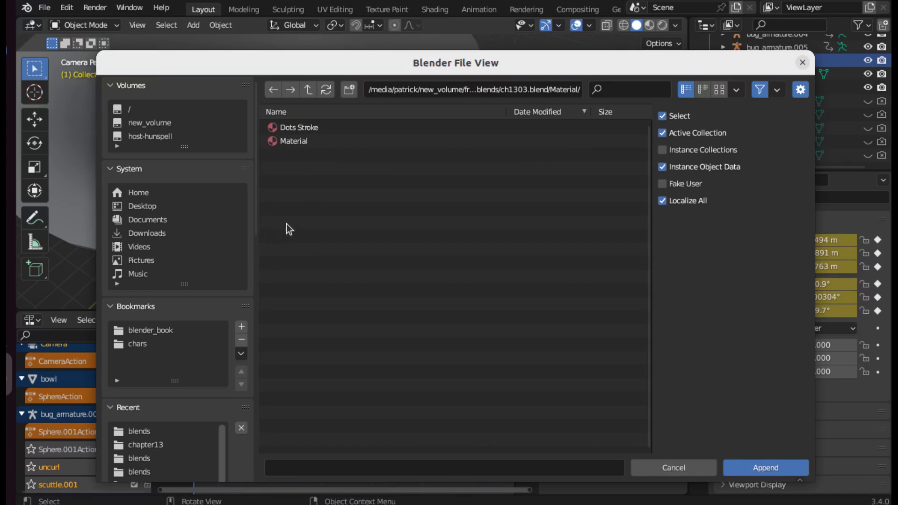
{"action": "double_click", "coordinate": [298, 140]}
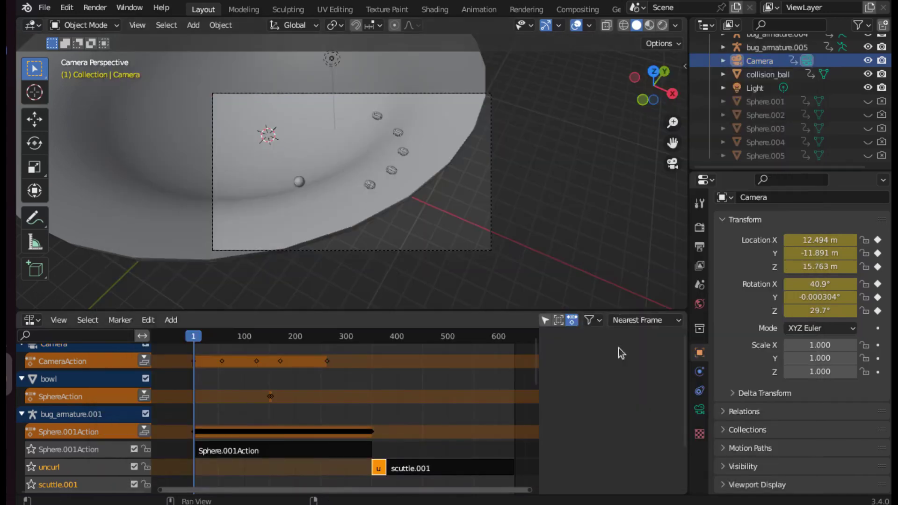
Select a bug and turn the bottom area into a Shader Editor showing its nodes.
{"action": "left_click", "coordinate": [370, 186]}
{"action": "left_click", "coordinate": [33, 323]}
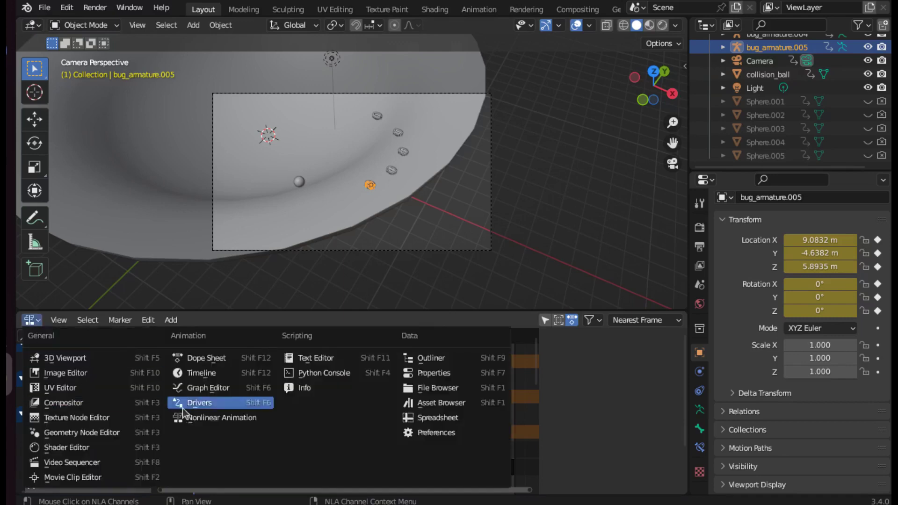
{"action": "left_click", "coordinate": [81, 447]}
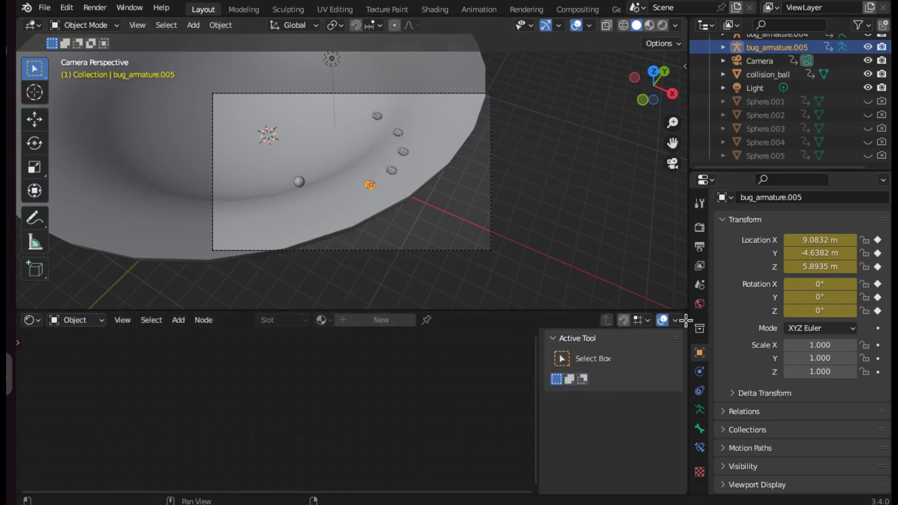
{"action": "scroll", "coordinate": [412, 219], "scroll_direction": "up", "scroll_amount": 5}
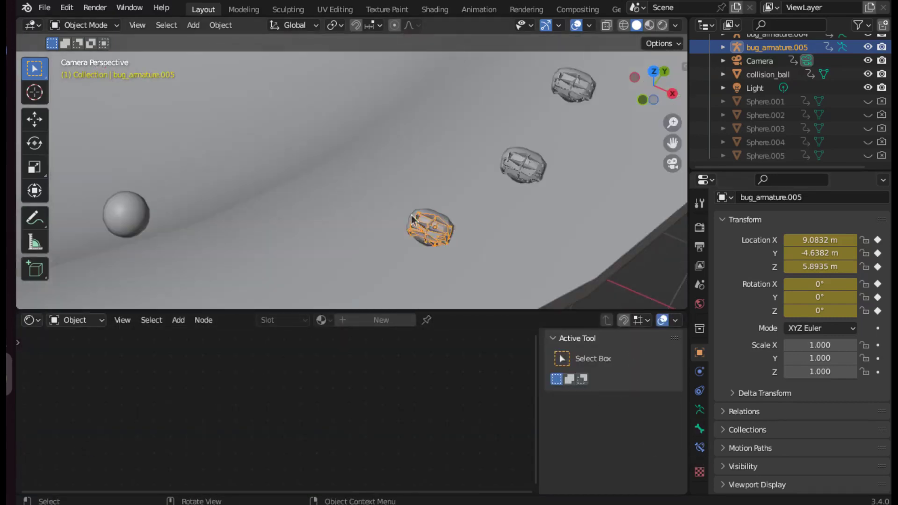
{"action": "left_click", "coordinate": [448, 220]}
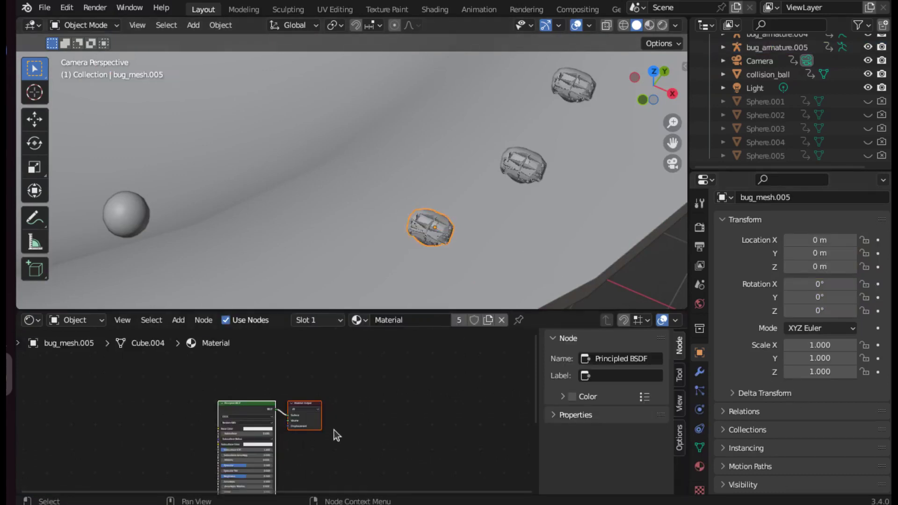
Assign the cartoon material to the first bug mesh.
{"action": "left_click", "coordinate": [701, 469]}
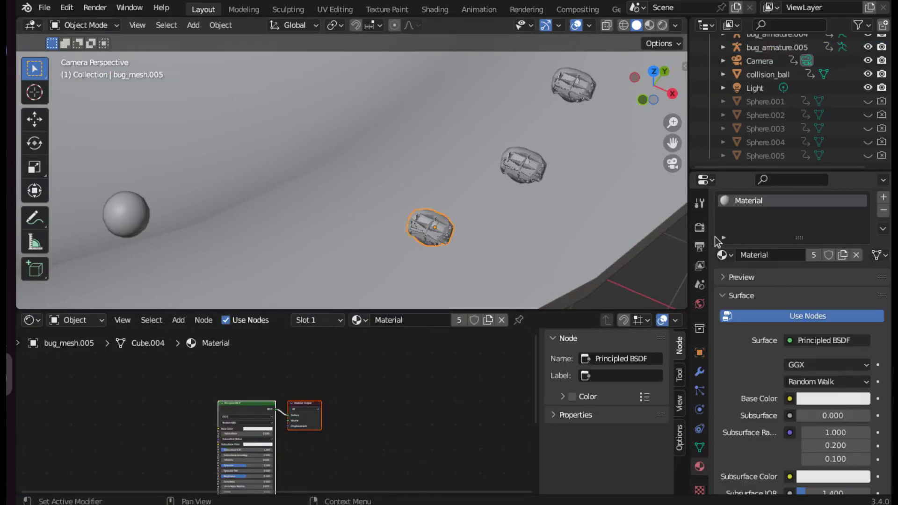
{"action": "left_click", "coordinate": [725, 255]}
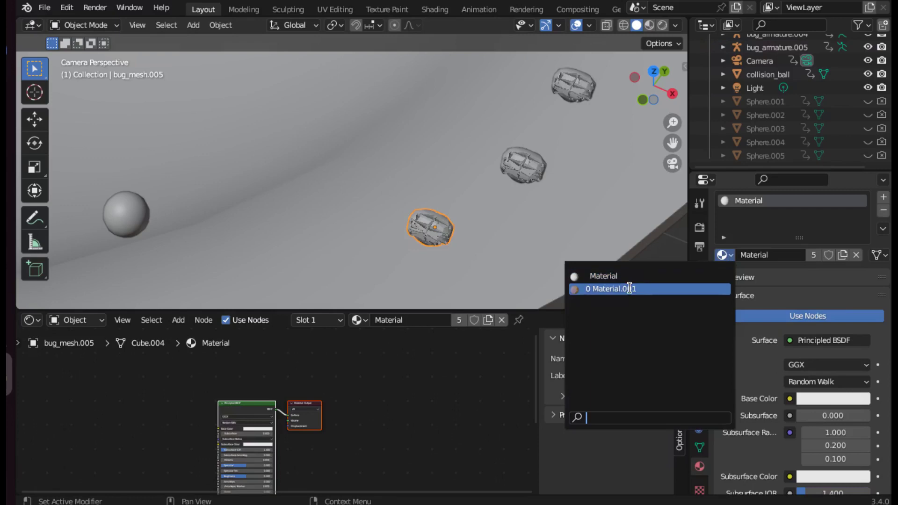
{"action": "left_click", "coordinate": [629, 289]}
{"action": "double_click", "coordinate": [780, 255]}
{"action": "type", "text": "cartoon"}
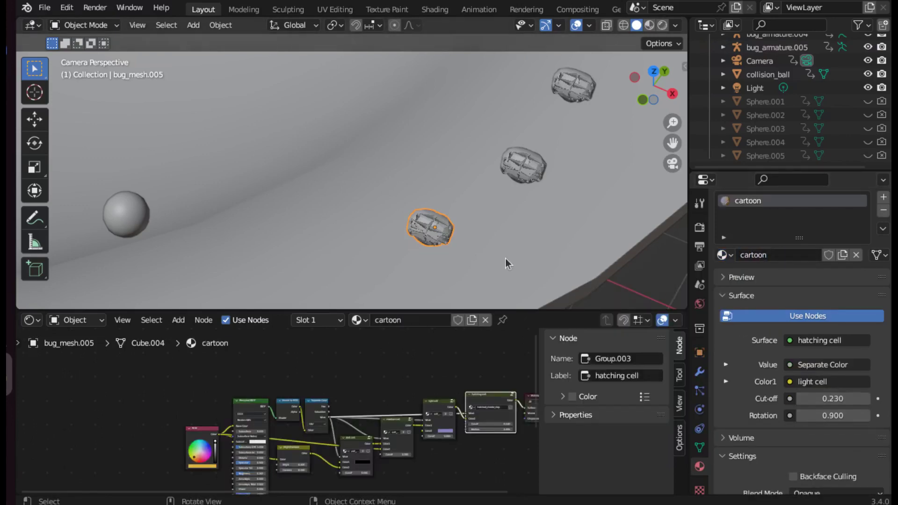
Give the next bug mesh the cartoon material.
{"action": "left_click", "coordinate": [534, 154]}
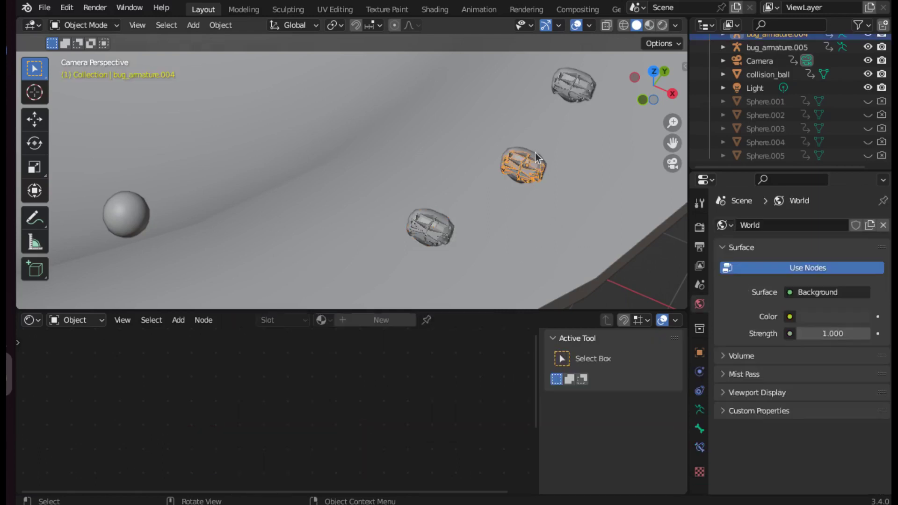
{"action": "left_click", "coordinate": [538, 155]}
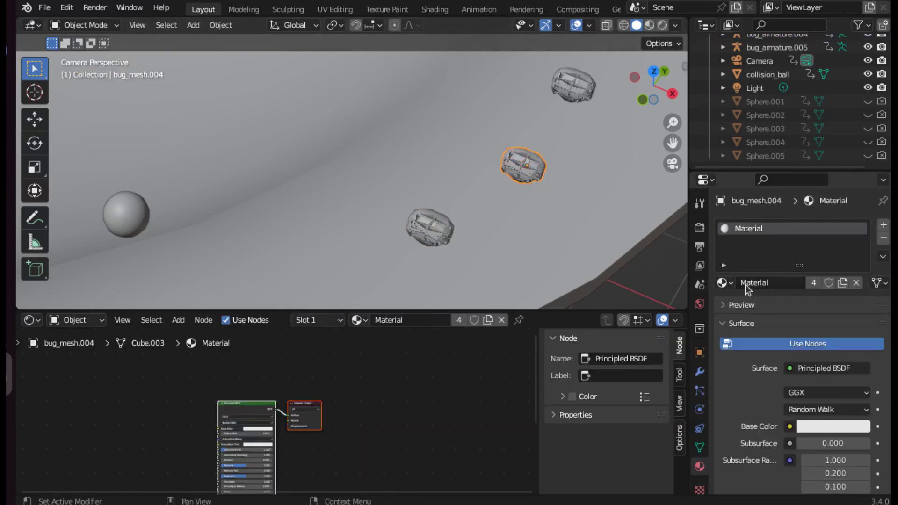
{"action": "left_click", "coordinate": [724, 283]}
{"action": "left_click", "coordinate": [574, 86]}
{"action": "left_click", "coordinate": [724, 282]}
{"action": "left_click", "coordinate": [681, 303]}
Give the last bug mesh the cartoon material too.
{"action": "middle_click_drag", "start_coordinate": [356, 196], "coordinate": [327, 226]}
{"action": "scroll", "coordinate": [395, 194], "scroll_direction": "up", "scroll_amount": 5}
{"action": "scroll", "coordinate": [394, 195], "scroll_direction": "up", "scroll_amount": 3}
{"action": "left_click", "coordinate": [293, 269]}
{"action": "left_click", "coordinate": [724, 282]}
{"action": "left_click", "coordinate": [655, 303]}
{"action": "left_click", "coordinate": [201, 91]}
{"action": "left_click", "coordinate": [724, 283]}
{"action": "left_click", "coordinate": [694, 304]}
{"action": "scroll", "coordinate": [301, 190], "scroll_direction": "down", "scroll_amount": 4}
{"action": "left_click", "coordinate": [121, 198]}
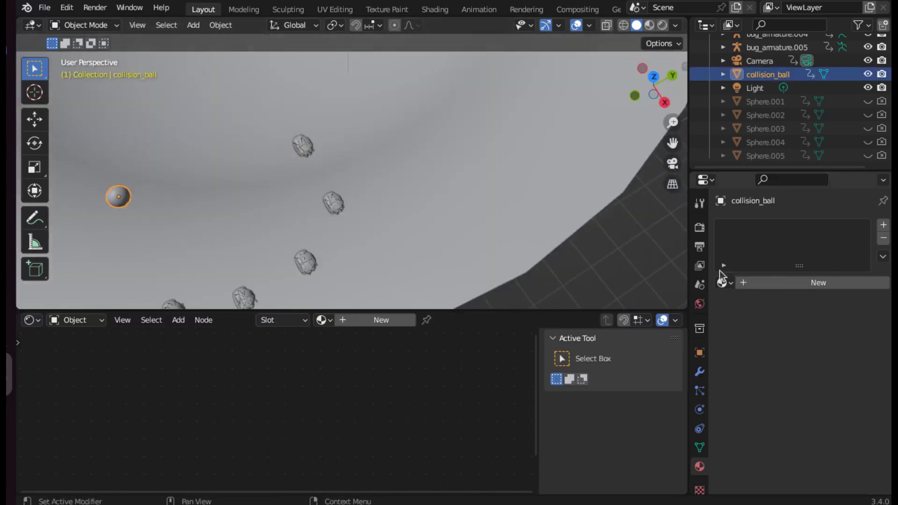
Assign cartoon to the collision ball and make it a separate material named ball.
{"action": "left_click", "coordinate": [724, 283]}
{"action": "left_click", "coordinate": [639, 303]}
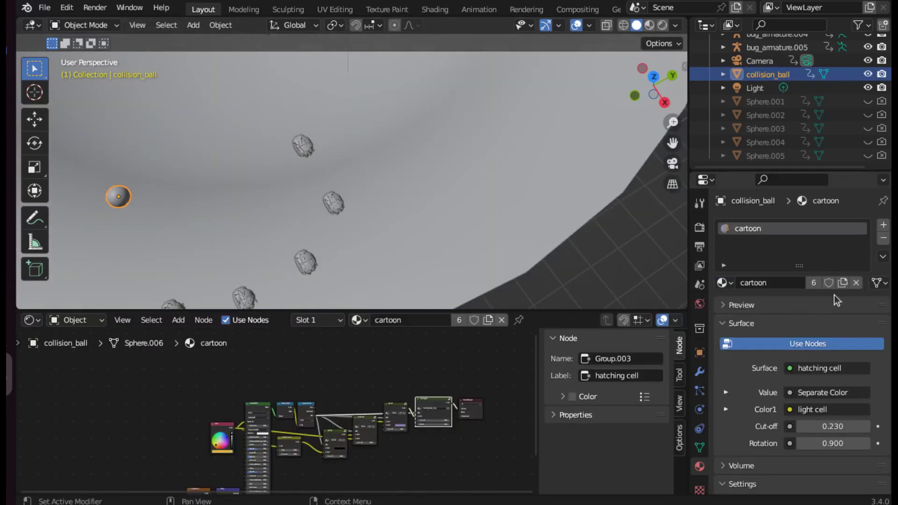
{"action": "left_click", "coordinate": [842, 283]}
{"action": "type", "text": "ball"}
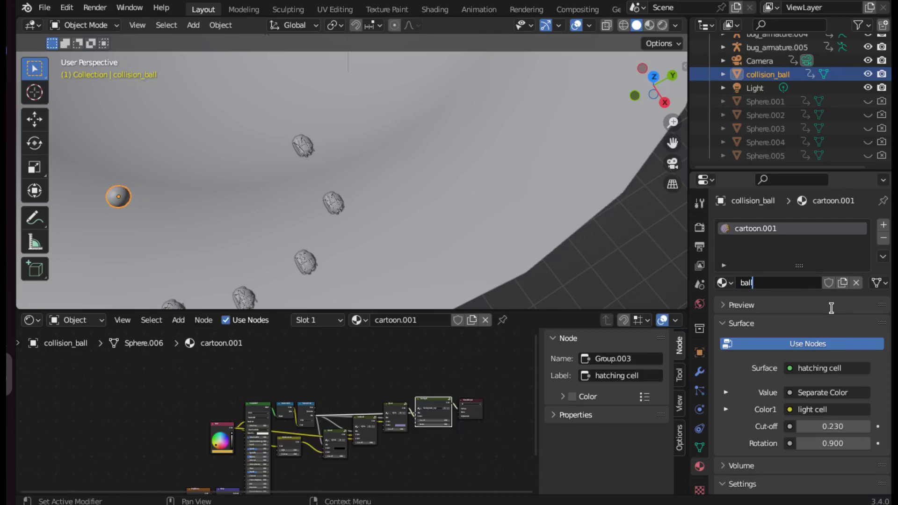
{"action": "scroll", "coordinate": [420, 428], "scroll_direction": "up", "scroll_amount": 2}
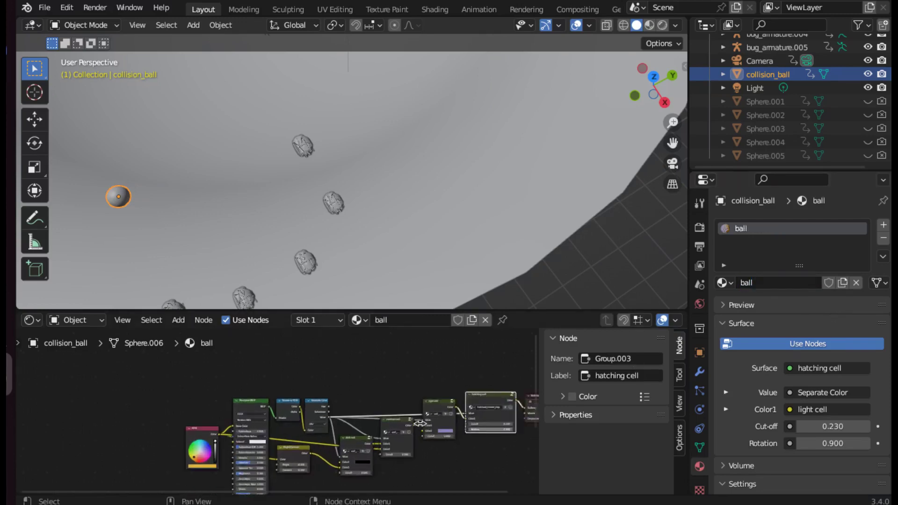
{"action": "scroll", "coordinate": [420, 426], "scroll_direction": "up", "scroll_amount": 2}
{"action": "scroll", "coordinate": [419, 489], "scroll_direction": "up", "scroll_amount": 2}
{"action": "scroll", "coordinate": [424, 425], "scroll_direction": "up", "scroll_amount": 2}
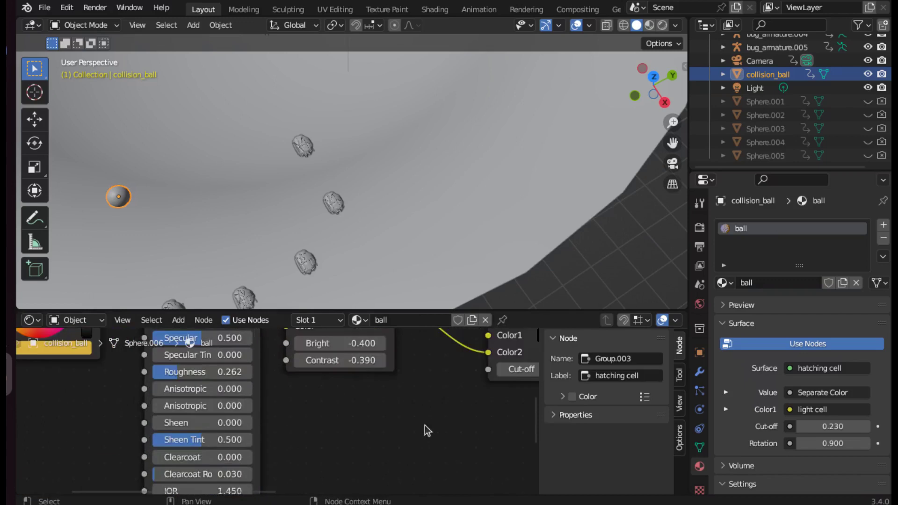
{"action": "middle_click_drag", "start_coordinate": [425, 425], "coordinate": [70, 347]}
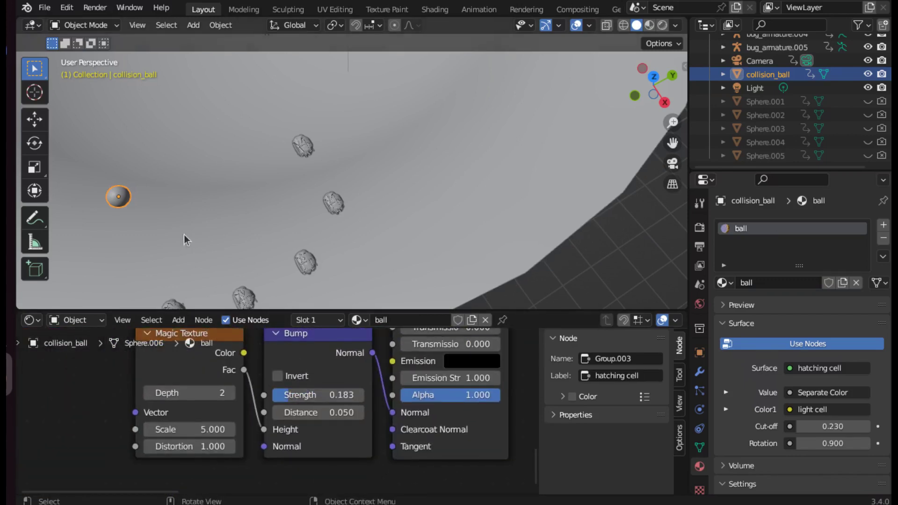
Preview in Rendered shading and set the ball's RGB colour to dark purple.
{"action": "key", "text": "KP_Decimal"}
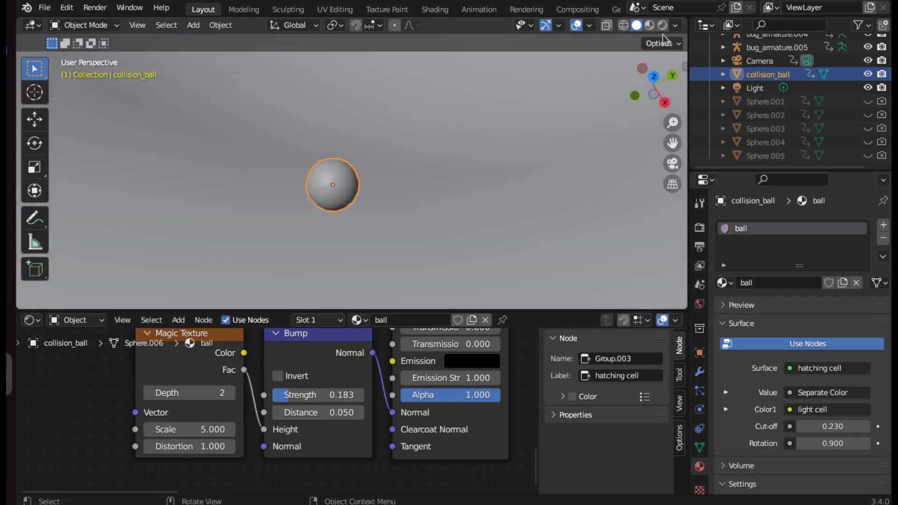
{"action": "left_click", "coordinate": [663, 25]}
{"action": "middle_click_drag", "start_coordinate": [161, 463], "coordinate": [346, 389]}
{"action": "left_click", "coordinate": [391, 441]}
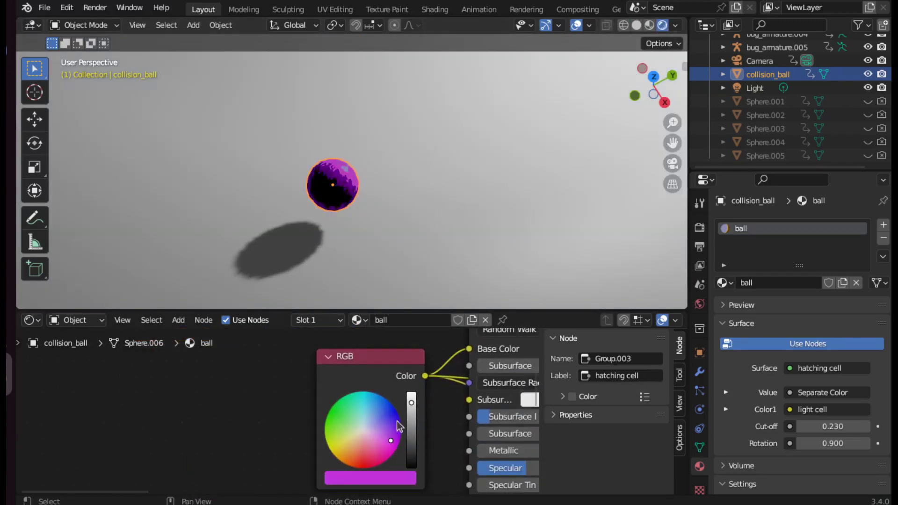
{"action": "left_click_drag", "start_coordinate": [411, 403], "coordinate": [411, 411]}
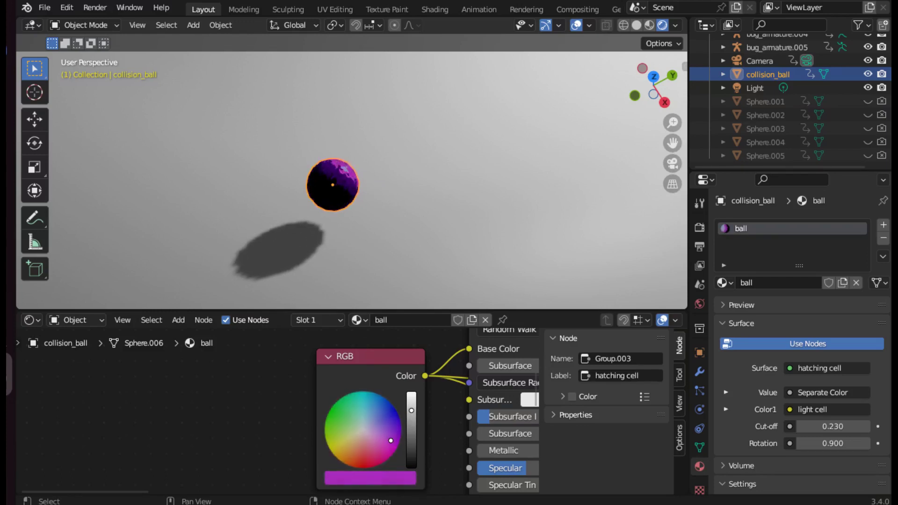
{"action": "mouse_move", "coordinate": [388, 294]}
{"action": "middle_mouse_down"}
{"action": "mouse_move", "coordinate": [352, 210]}
{"action": "mouse_move", "coordinate": [363, 204]}
{"action": "mouse_move", "coordinate": [335, 214]}
{"action": "middle_mouse_up"}
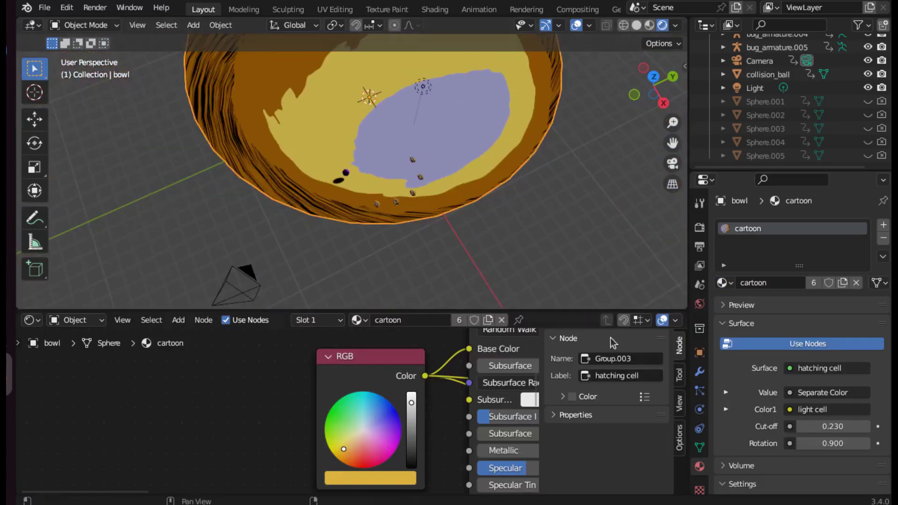
Copy the bowl's material and feed a Magic Texture at scale 8.7 into Base Color.
{"action": "left_click", "coordinate": [844, 286]}
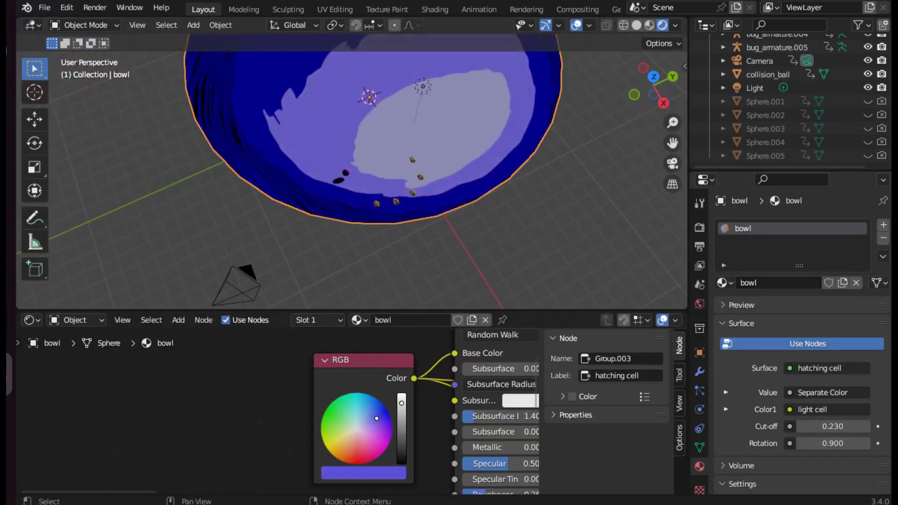
{"action": "left_click_drag", "start_coordinate": [343, 386], "coordinate": [324, 404]}
{"action": "left_click", "coordinate": [179, 320]}
{"action": "mouse_move", "coordinate": [201, 396]}
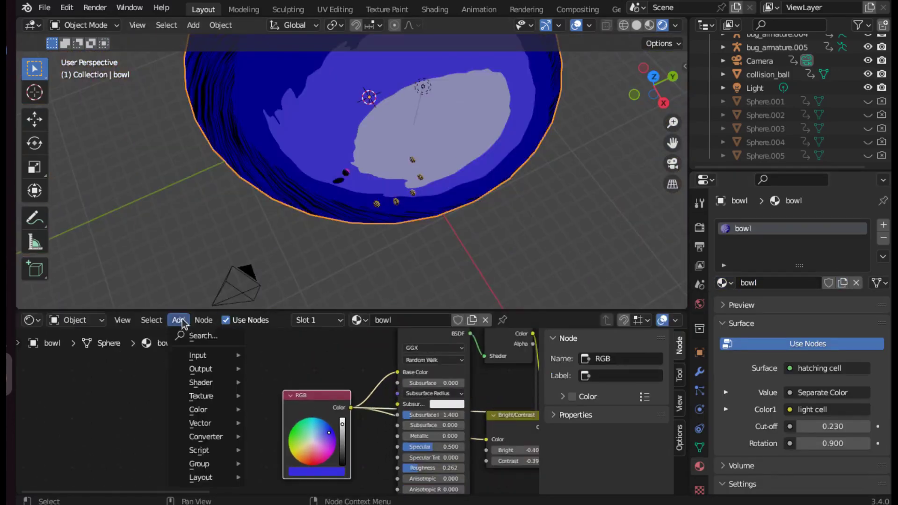
{"action": "left_click", "coordinate": [290, 299]}
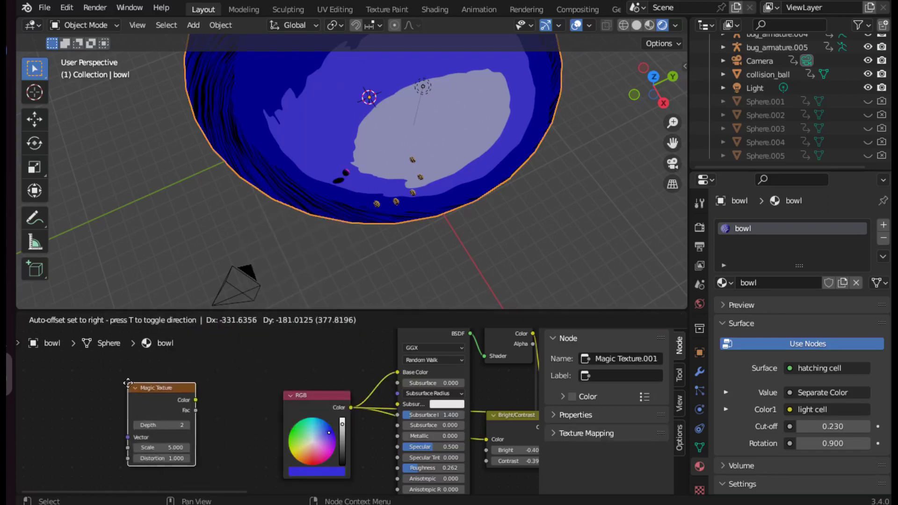
{"action": "left_click", "coordinate": [164, 391]}
{"action": "left_click_drag", "start_coordinate": [197, 389], "coordinate": [396, 372]}
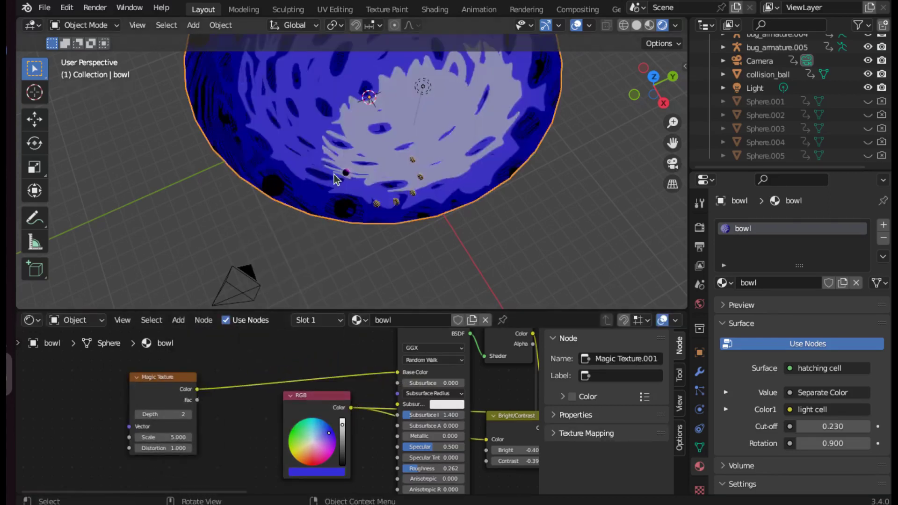
{"action": "left_click_drag", "start_coordinate": [157, 438], "coordinate": [196, 438]}
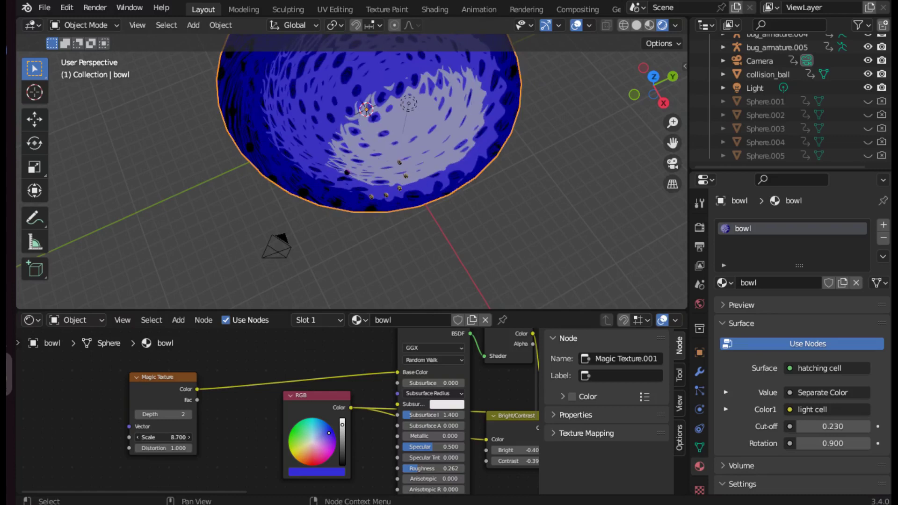
Orbit, zoom and pan the view to inspect the patterned bowl.
{"action": "middle_click_drag", "start_coordinate": [355, 240], "coordinate": [511, 178]}
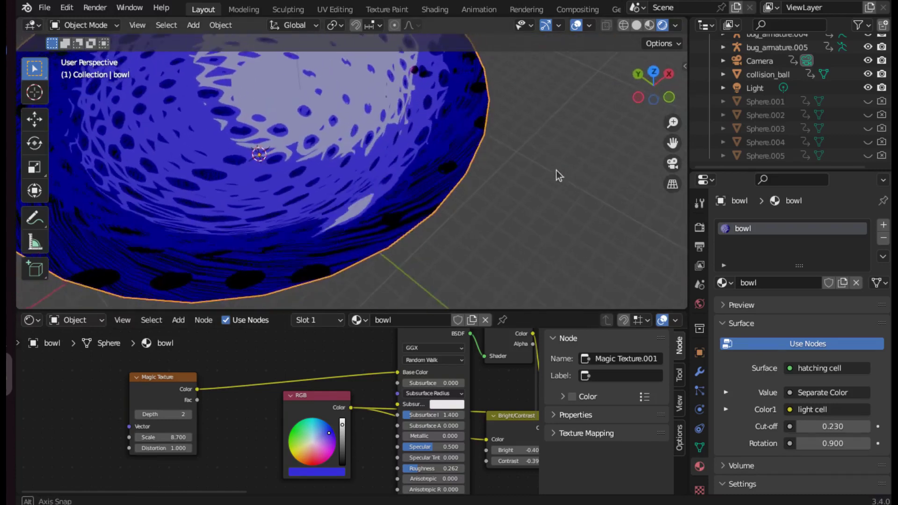
{"action": "scroll", "coordinate": [557, 175], "scroll_direction": "up", "scroll_amount": 3}
{"action": "middle_click_drag", "start_coordinate": [406, 239], "coordinate": [441, 265], "text": "shift"}
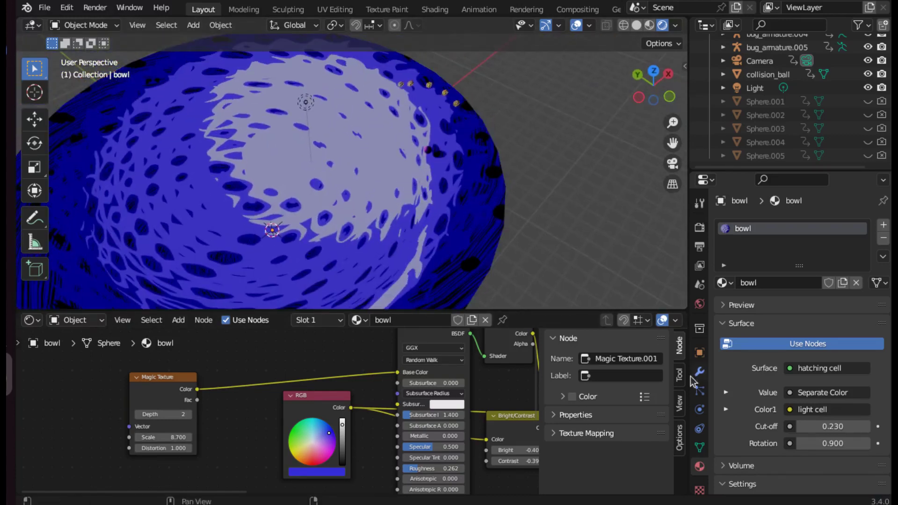
{"action": "left_click", "coordinate": [699, 227]}
Enable Freestyle in the render settings and go to the View Layer Freestyle panel.
{"action": "scroll", "coordinate": [807, 358], "scroll_direction": "down", "scroll_amount": 5}
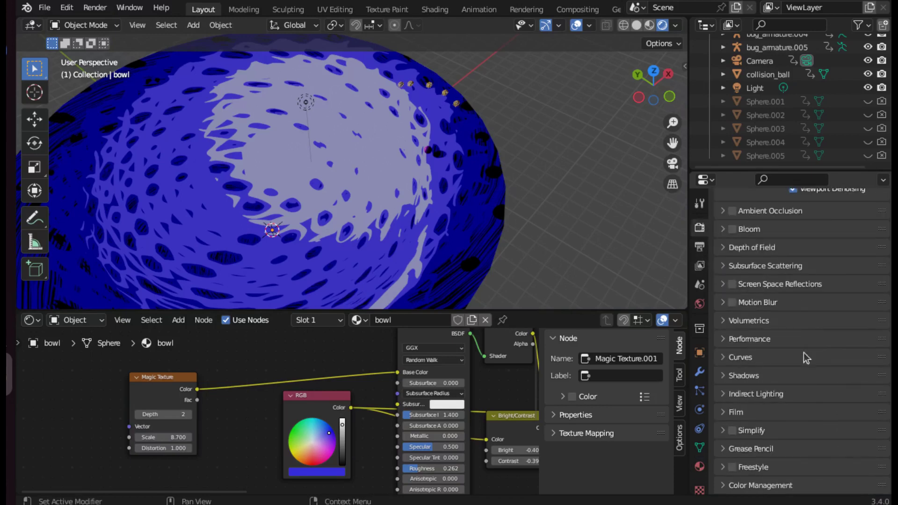
{"action": "left_click", "coordinate": [723, 467]}
{"action": "scroll", "coordinate": [748, 444], "scroll_direction": "down", "scroll_amount": 3}
{"action": "left_click", "coordinate": [700, 265]}
{"action": "scroll", "coordinate": [768, 338], "scroll_direction": "down", "scroll_amount": 10}
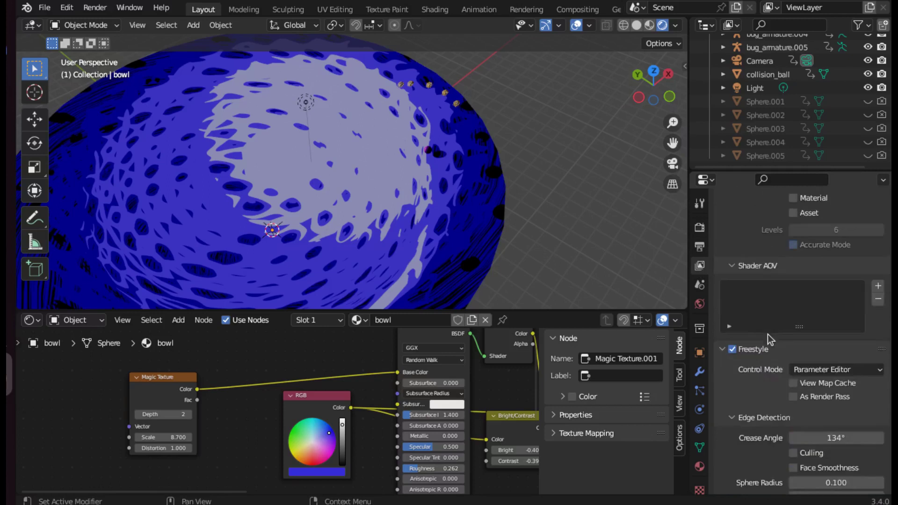
{"action": "scroll", "coordinate": [769, 338], "scroll_direction": "down", "scroll_amount": 4}
{"action": "scroll", "coordinate": [791, 360], "scroll_direction": "down", "scroll_amount": 3}
{"action": "scroll", "coordinate": [807, 383], "scroll_direction": "down", "scroll_amount": 1}
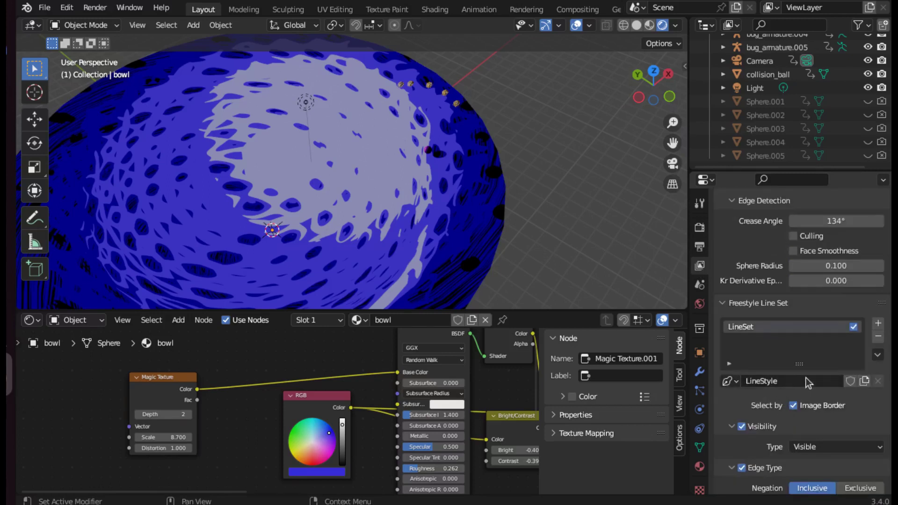
Switch the line set to the LineStyle.001 line style and rename it outline.
{"action": "left_click", "coordinate": [737, 382]}
{"action": "left_click", "coordinate": [627, 255]}
{"action": "scroll", "coordinate": [852, 413], "scroll_direction": "down", "scroll_amount": 8}
{"action": "scroll", "coordinate": [852, 414], "scroll_direction": "down", "scroll_amount": 3}
{"action": "scroll", "coordinate": [852, 414], "scroll_direction": "down", "scroll_amount": 4}
{"action": "scroll", "coordinate": [851, 413], "scroll_direction": "up", "scroll_amount": 7}
{"action": "scroll", "coordinate": [852, 413], "scroll_direction": "up", "scroll_amount": 3}
{"action": "scroll", "coordinate": [852, 413], "scroll_direction": "up", "scroll_amount": 2}
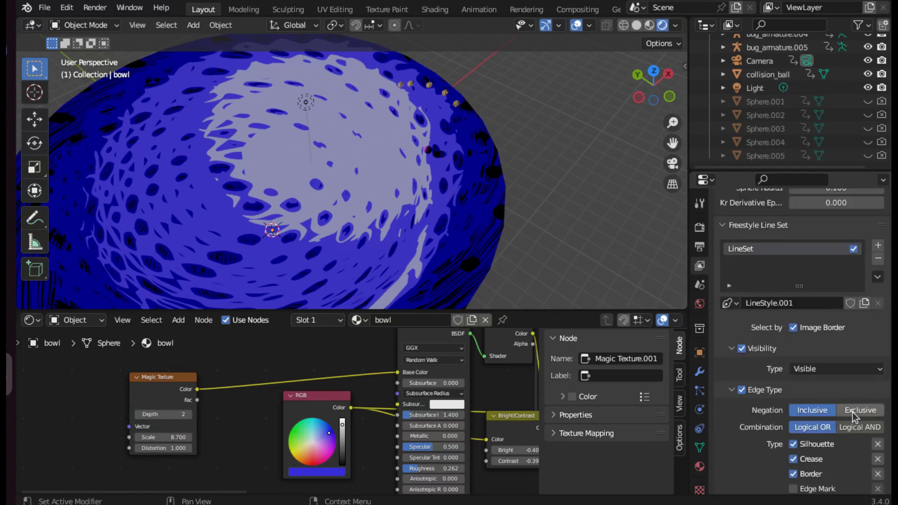
{"action": "left_click", "coordinate": [791, 303]}
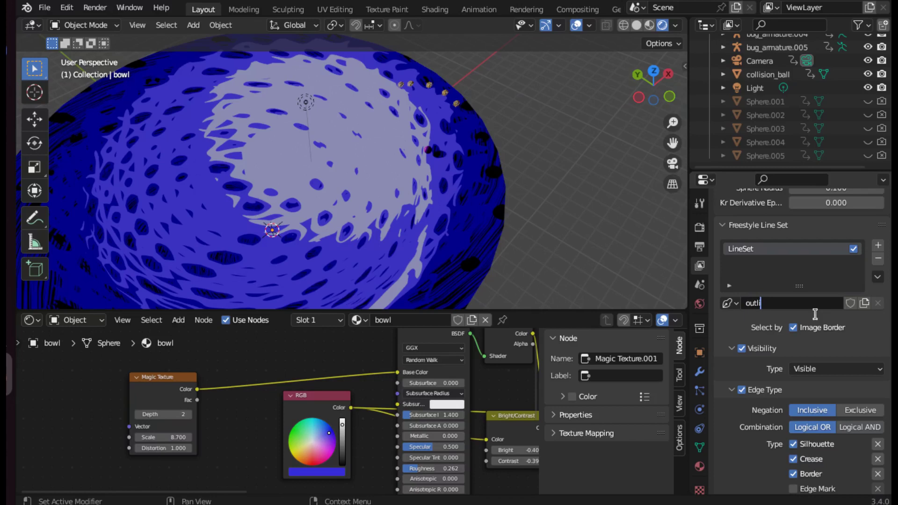
Set the outline line style's Base Thickness.
{"action": "scroll", "coordinate": [803, 469], "scroll_direction": "down", "scroll_amount": 4}
{"action": "scroll", "coordinate": [803, 469], "scroll_direction": "down", "scroll_amount": 8}
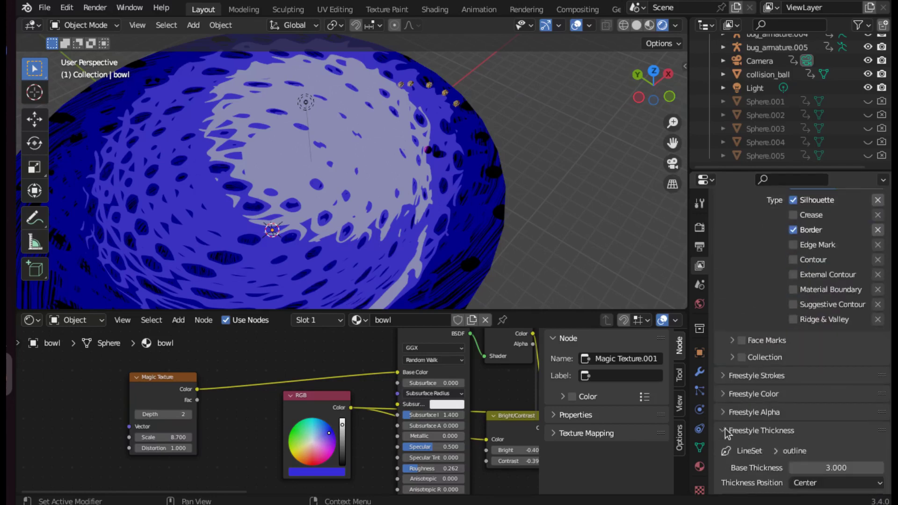
{"action": "scroll", "coordinate": [834, 394], "scroll_direction": "down", "scroll_amount": 6}
{"action": "left_click", "coordinate": [834, 394]}
{"action": "type", "text": "6"}
{"action": "scroll", "coordinate": [834, 394], "scroll_direction": "up", "scroll_amount": 8}
Add a second line set whose creases line style has Base Thickness 6.
{"action": "scroll", "coordinate": [805, 351], "scroll_direction": "up", "scroll_amount": 2}
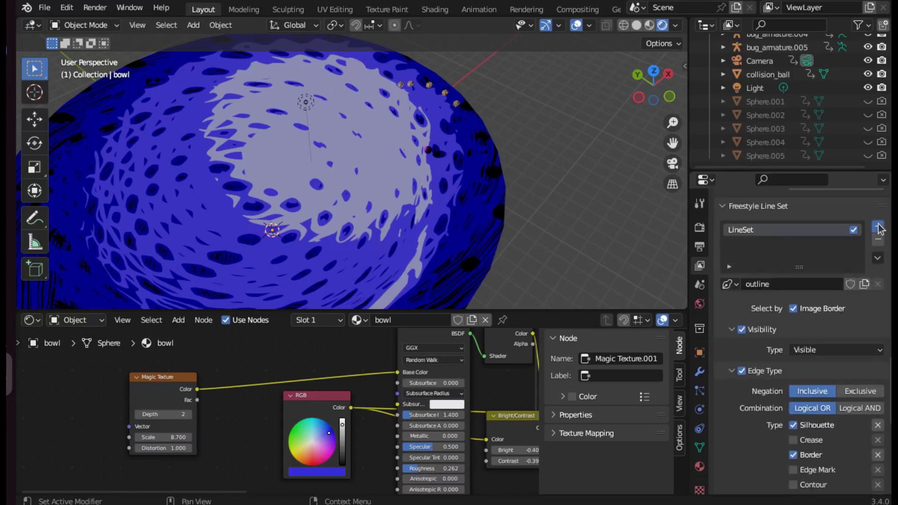
{"action": "scroll", "coordinate": [787, 310], "scroll_direction": "up", "scroll_amount": 3}
{"action": "left_click", "coordinate": [787, 310]}
{"action": "scroll", "coordinate": [790, 328], "scroll_direction": "down", "scroll_amount": 4}
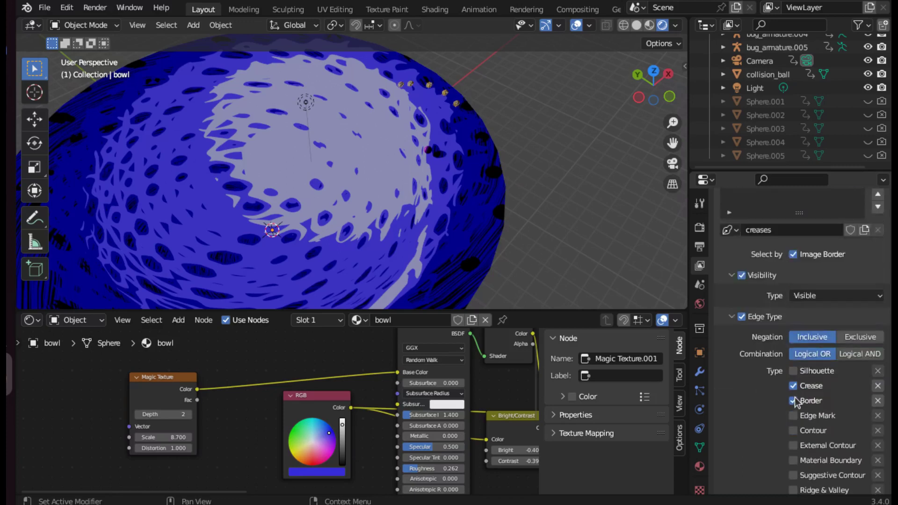
{"action": "scroll", "coordinate": [805, 375], "scroll_direction": "down", "scroll_amount": 4}
{"action": "scroll", "coordinate": [832, 411], "scroll_direction": "down", "scroll_amount": 9}
{"action": "left_click", "coordinate": [834, 394]}
{"action": "type", "text": "6"}
Add two Along Stroke thickness modifiers, the second set to Multiply and inverted.
{"action": "left_click", "coordinate": [823, 427]}
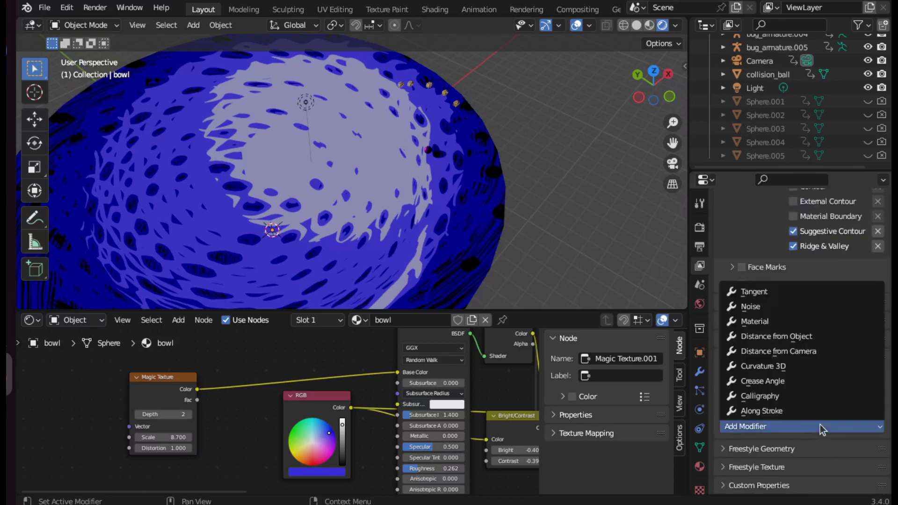
{"action": "left_click", "coordinate": [777, 409]}
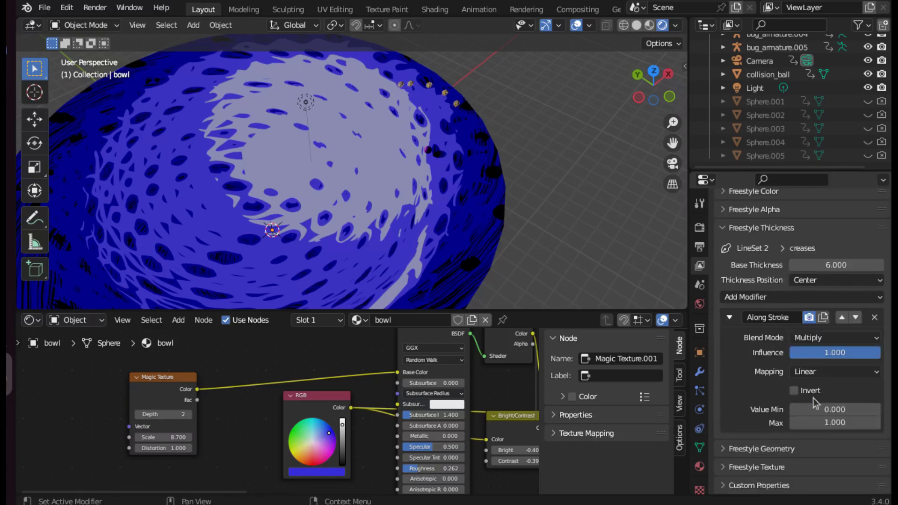
{"action": "left_click", "coordinate": [800, 298]}
{"action": "left_click", "coordinate": [878, 297]}
{"action": "left_click", "coordinate": [758, 311]}
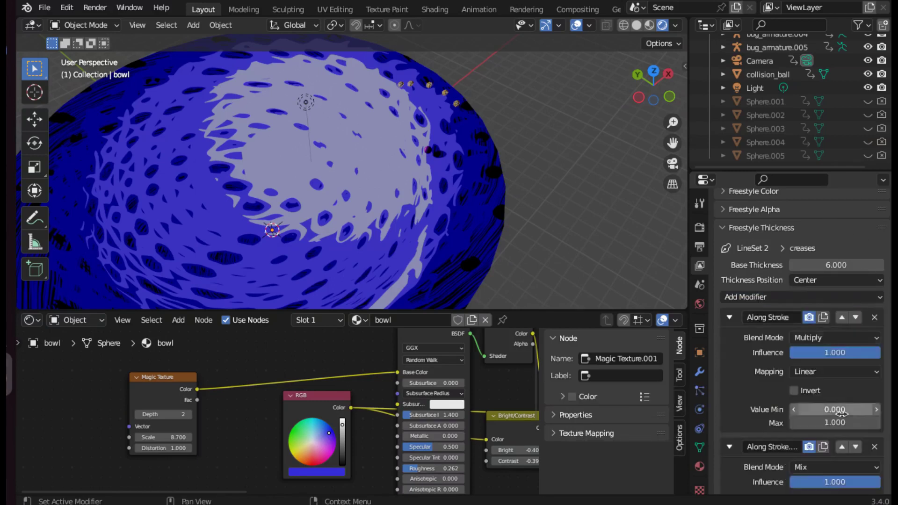
{"action": "scroll", "coordinate": [795, 375], "scroll_direction": "down", "scroll_amount": 5}
{"action": "left_click", "coordinate": [832, 385]}
{"action": "left_click", "coordinate": [809, 325]}
{"action": "scroll", "coordinate": [796, 350], "scroll_direction": "up", "scroll_amount": 5}
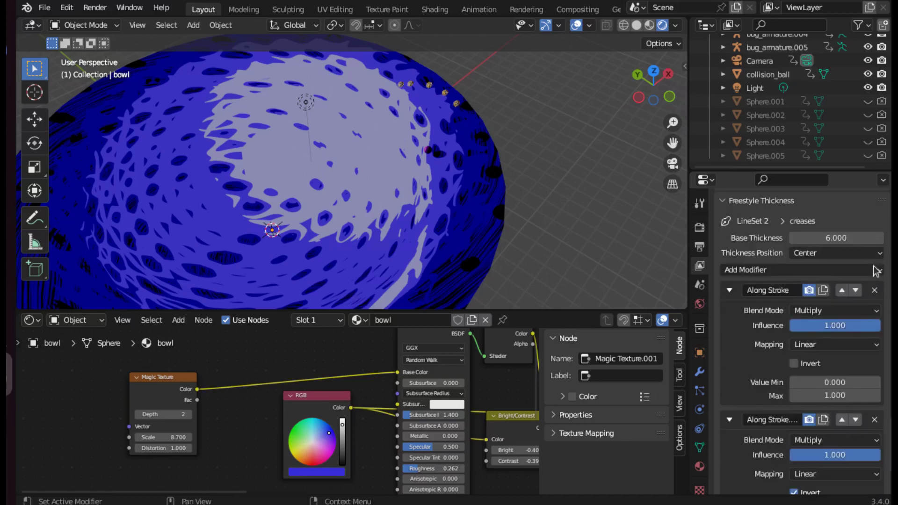
{"action": "left_click", "coordinate": [673, 163]}
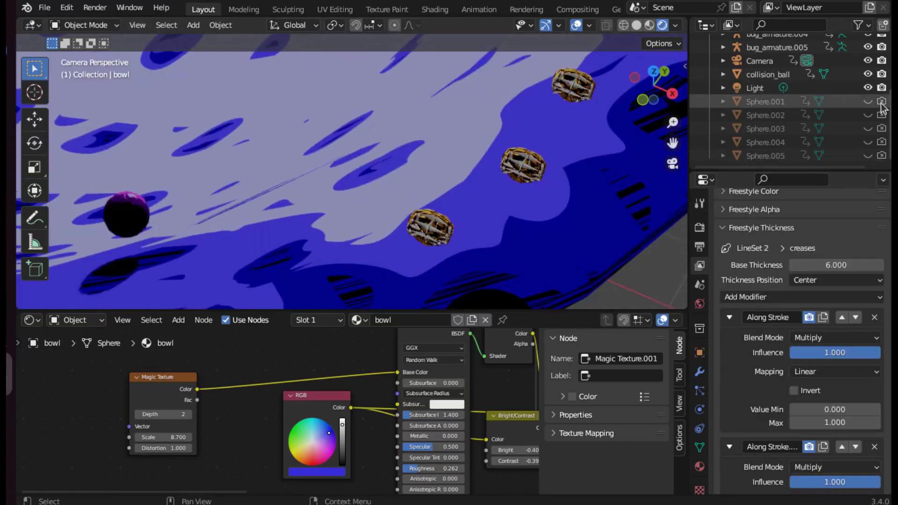
Render a test frame of the bugs, then set the output Resolution % to 50.
{"action": "key", "text": "F12"}
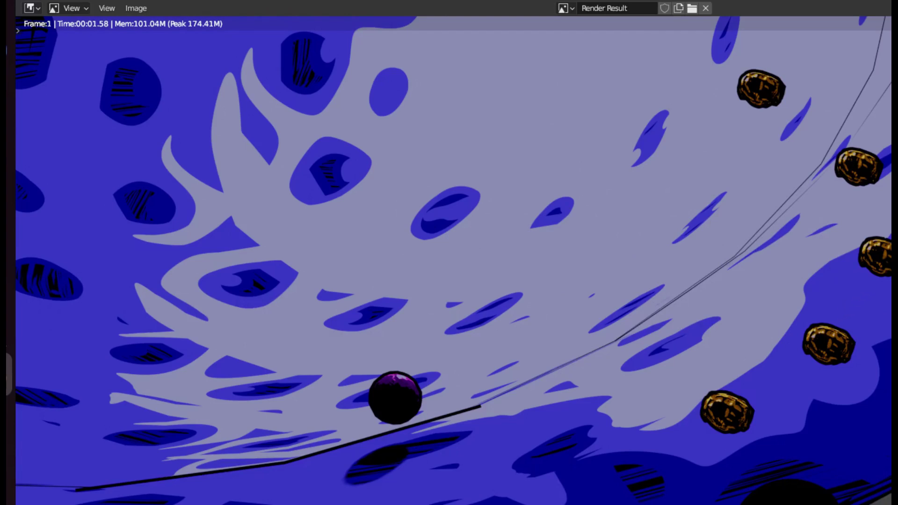
{"action": "key", "text": "Escape"}
{"action": "left_click", "coordinate": [699, 247]}
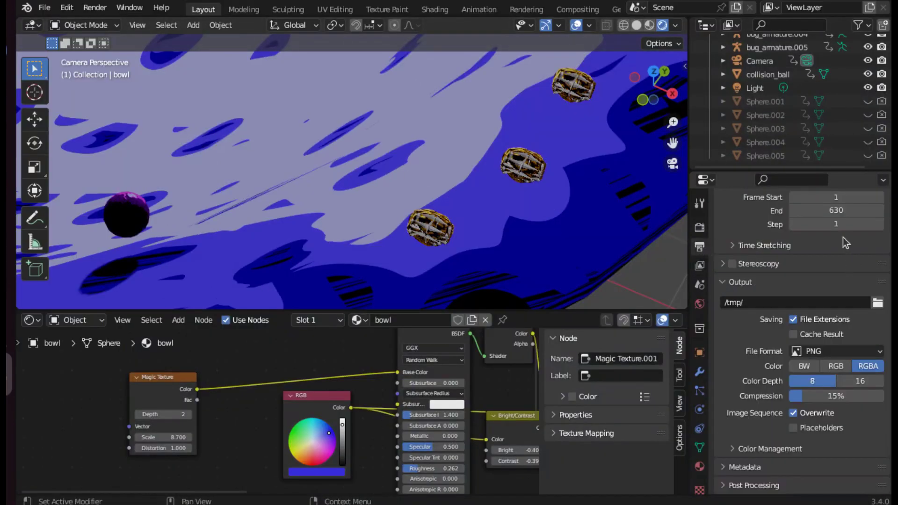
{"action": "scroll", "coordinate": [842, 252], "scroll_direction": "up", "scroll_amount": 5}
{"action": "left_click", "coordinate": [839, 270]}
{"action": "type", "text": "50"}
{"action": "key", "text": "Return"}
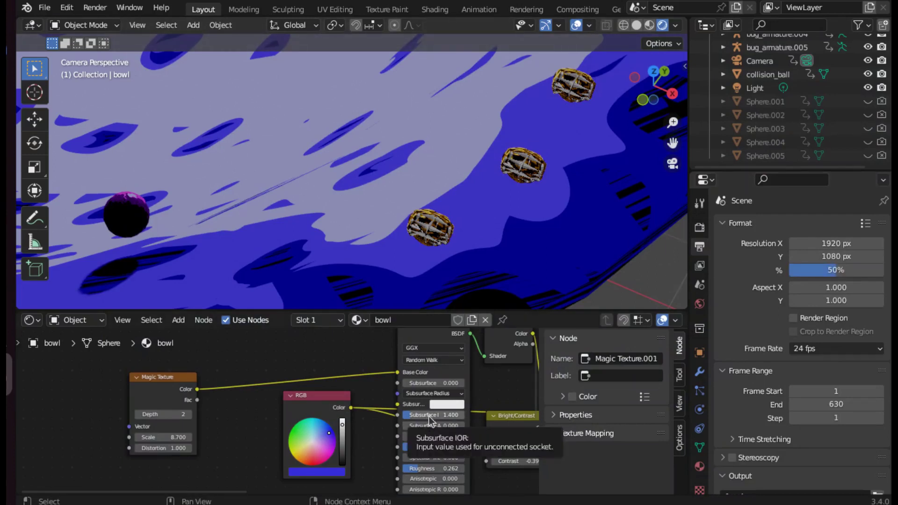
Step the timeline back one frame and select one of the bugs.
{"action": "key", "text": "Left"}
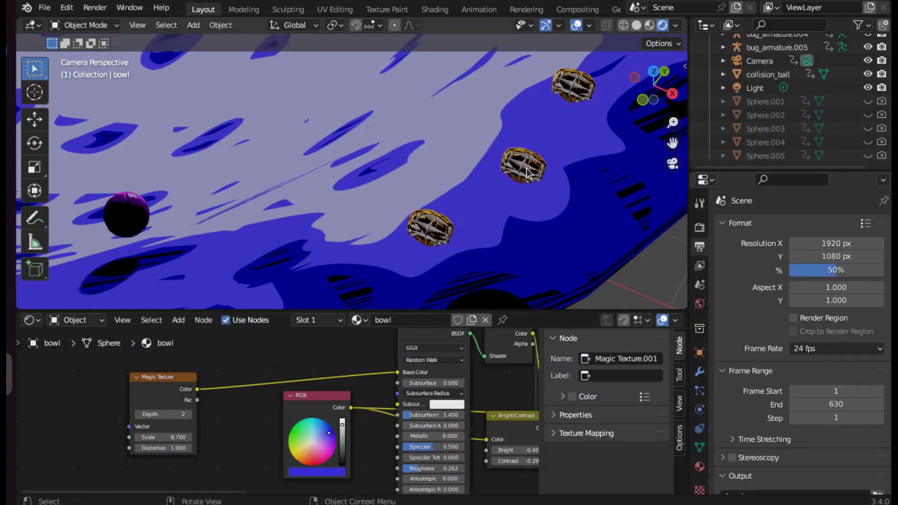
{"action": "left_click", "coordinate": [528, 173]}
{"action": "scroll", "coordinate": [604, 201], "scroll_direction": "down", "scroll_amount": 3}
{"action": "scroll", "coordinate": [568, 201], "scroll_direction": "down", "scroll_amount": 3}
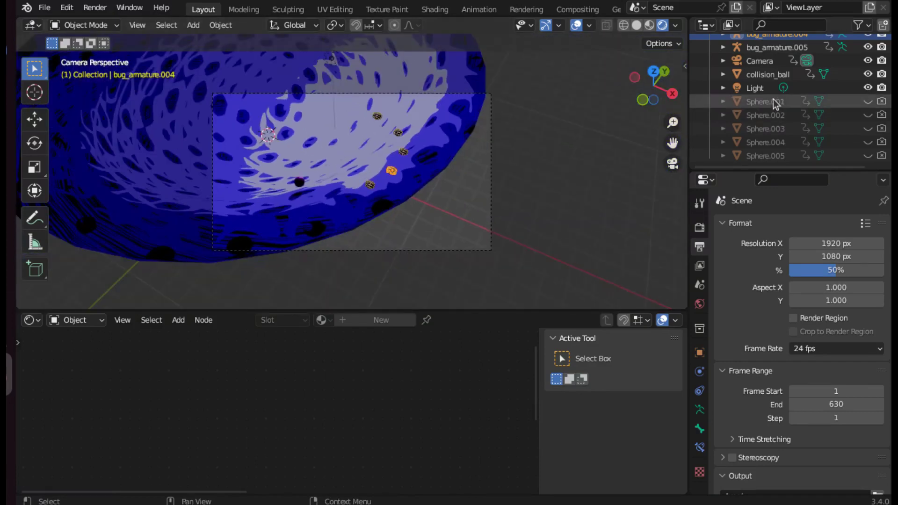
Fly the camera in close to the bugs with walk navigation and keyframe its position.
{"action": "scroll", "coordinate": [773, 99], "scroll_direction": "up", "scroll_amount": 4}
{"action": "left_click", "coordinate": [760, 150]}
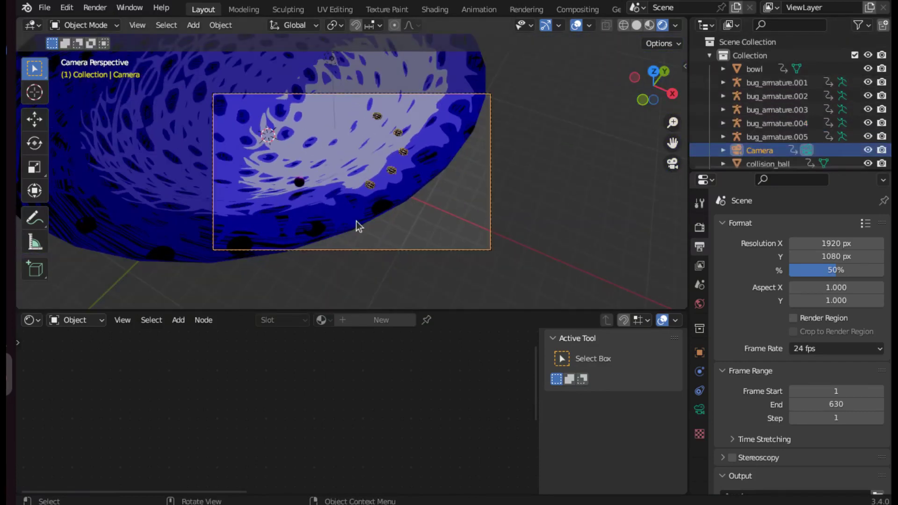
{"action": "key", "text": "shift+grave"}
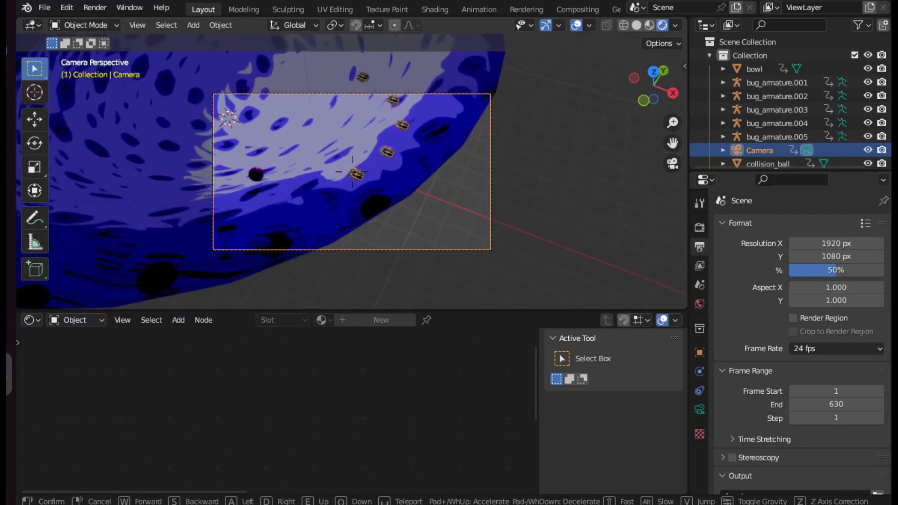
{"action": "key", "text": "w"}
{"action": "left_click", "coordinate": [359, 227]}
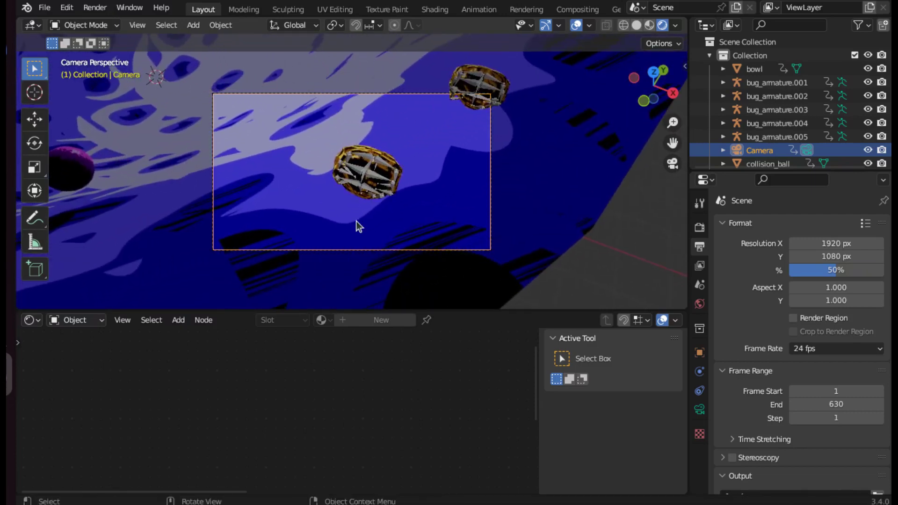
{"action": "key", "text": "i"}
{"action": "left_click", "coordinate": [358, 221]}
Test-render the new close-up camera view, then play back the animation.
{"action": "key", "text": "F12"}
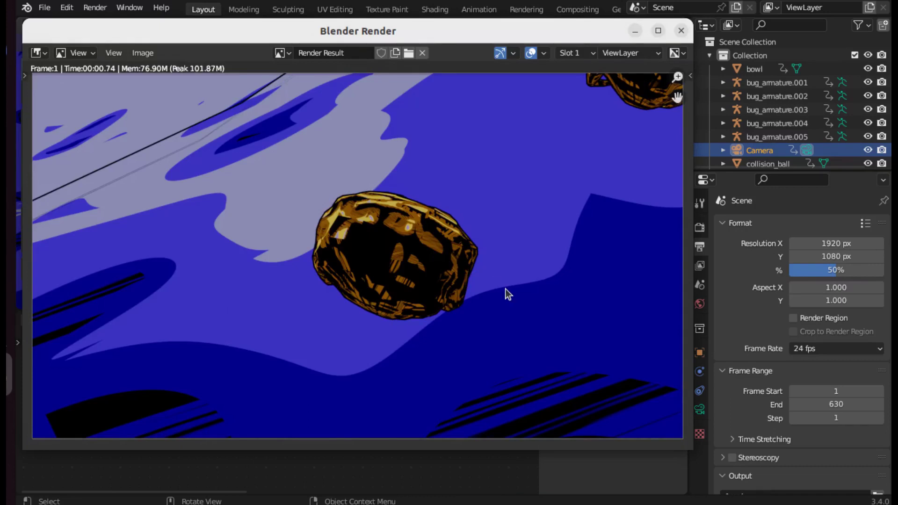
{"action": "left_click", "coordinate": [681, 30]}
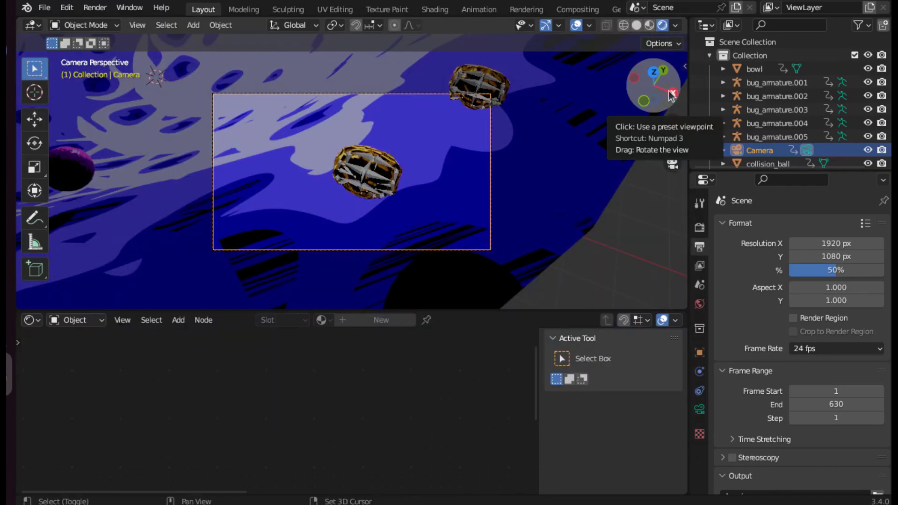
{"action": "key", "text": "space"}
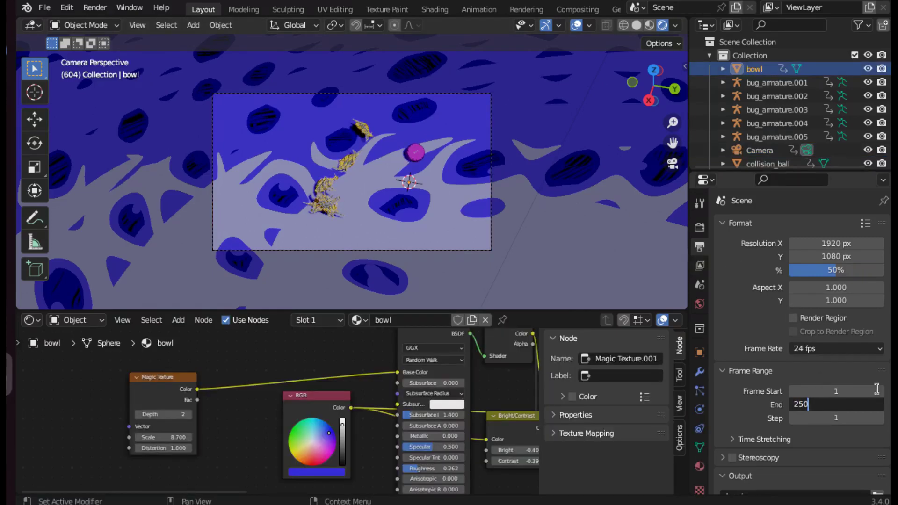
Set the render output path to the chapter13 images_13 folder.
{"action": "scroll", "coordinate": [770, 438], "scroll_direction": "down", "scroll_amount": 8}
{"action": "left_click", "coordinate": [877, 334]}
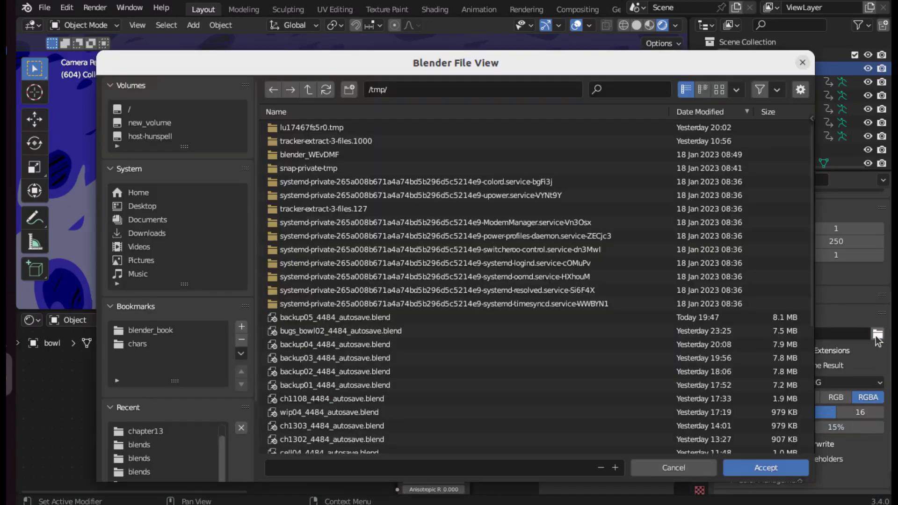
{"action": "left_click", "coordinate": [771, 468]}
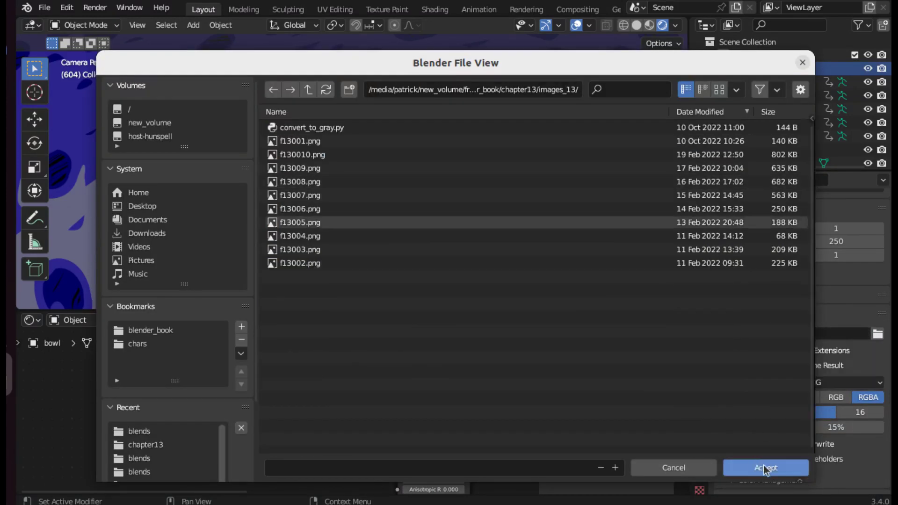
{"action": "left_click", "coordinate": [763, 467]}
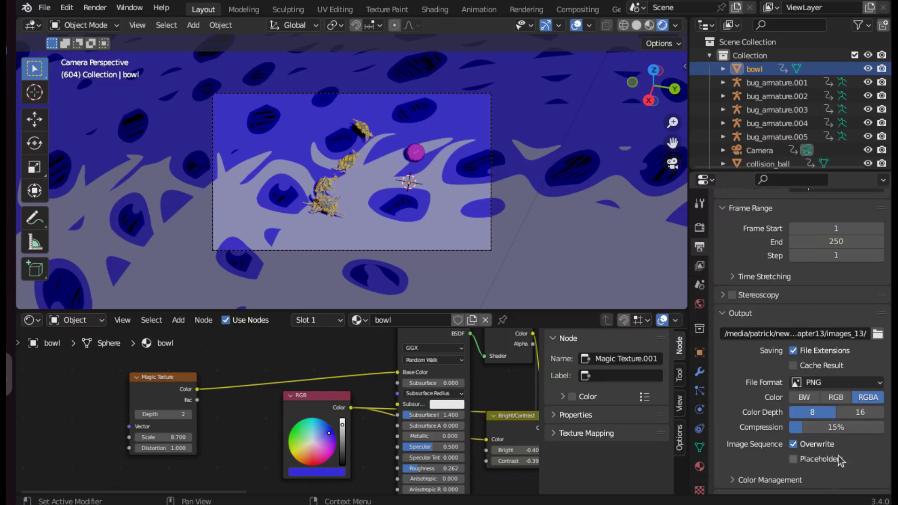
Start rendering the full animation as PNG frames into images_13.
{"action": "left_click", "coordinate": [102, 41]}
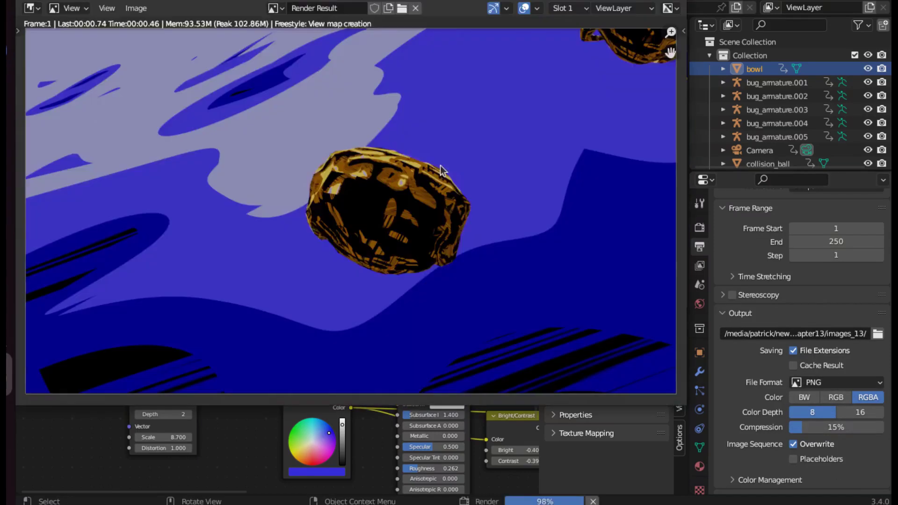